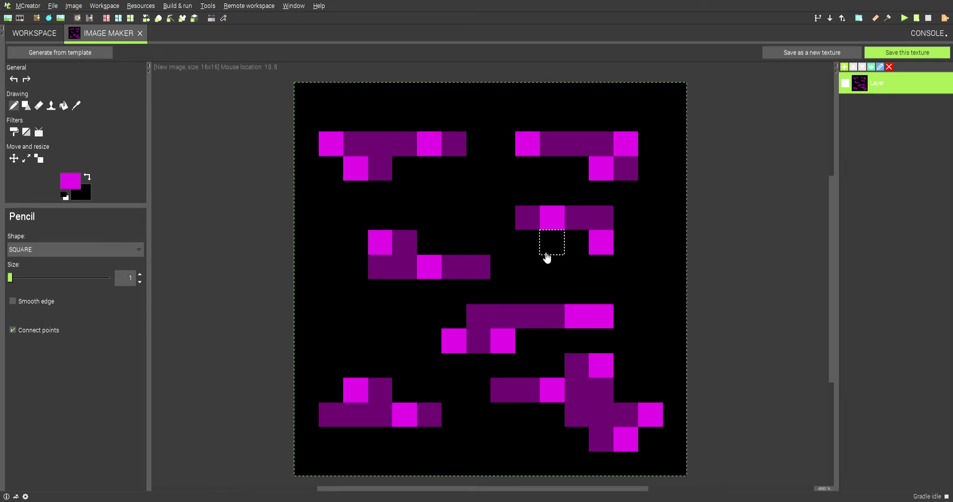
Step: Add four separate magenta pixels to the black areas of the ore texture and save it as a new texture named endoretexture
click(549, 279)
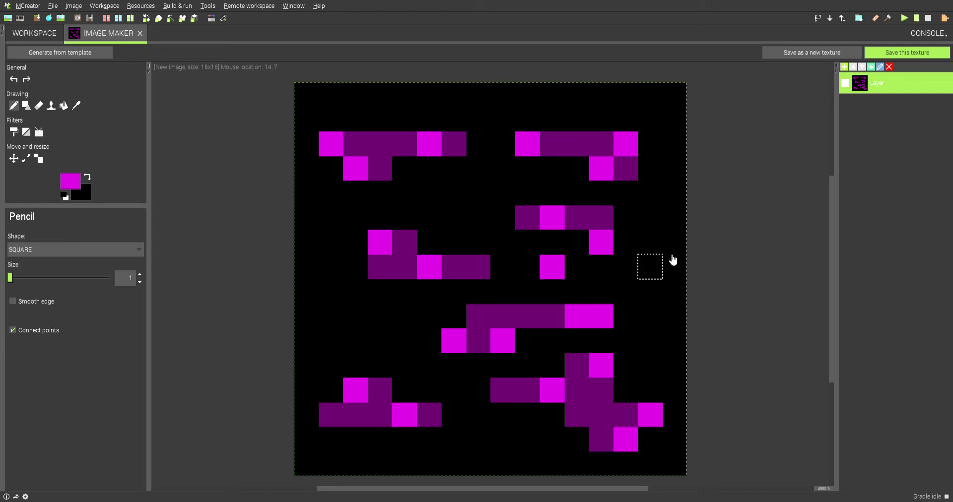
click(669, 102)
click(330, 268)
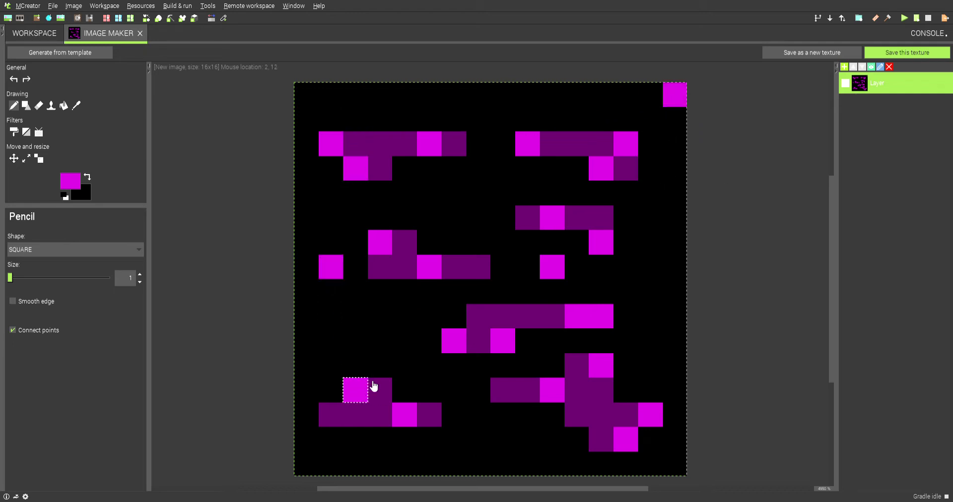
click(499, 449)
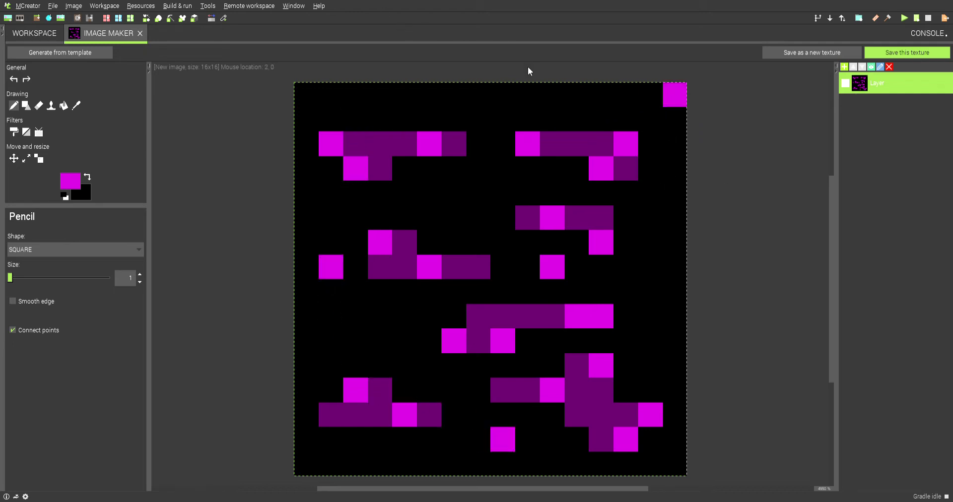
click(807, 52)
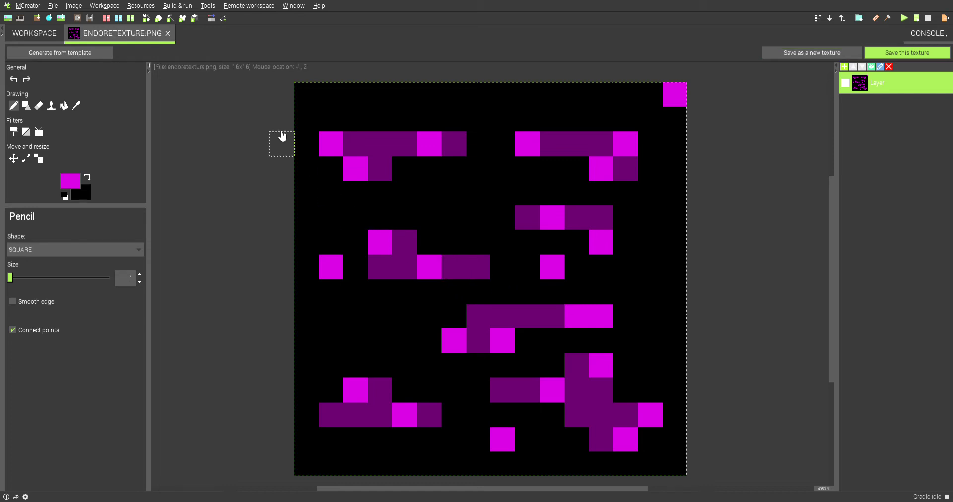
Step: Create a block mod element named EndoreOre and apply the endoretexture image to all six block faces
click(47, 39)
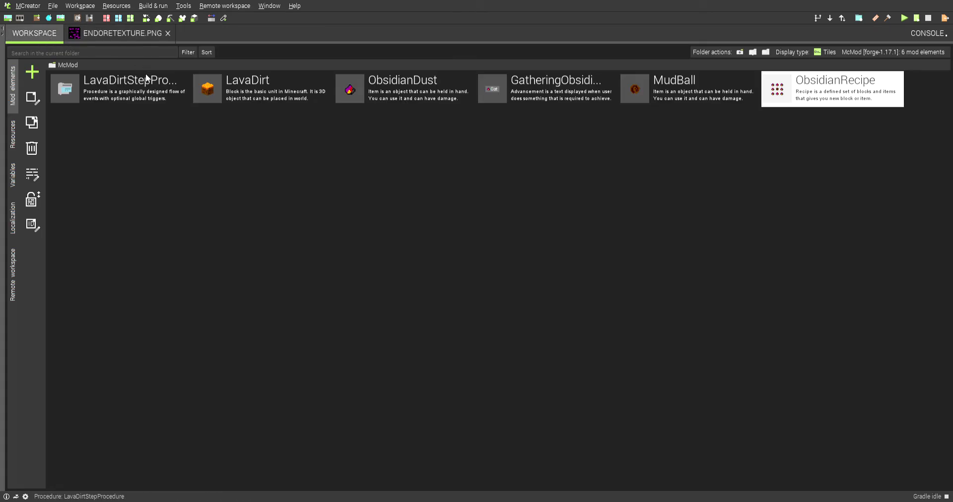
click(33, 75)
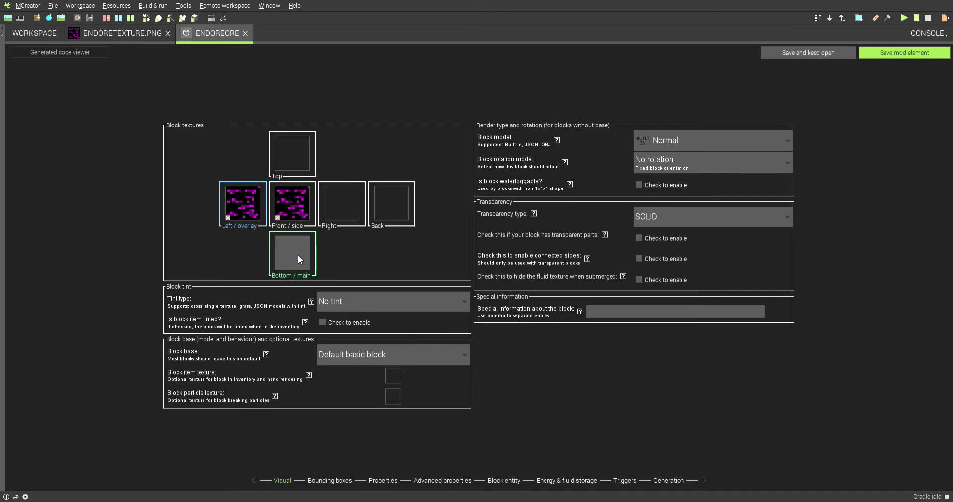
click(347, 206)
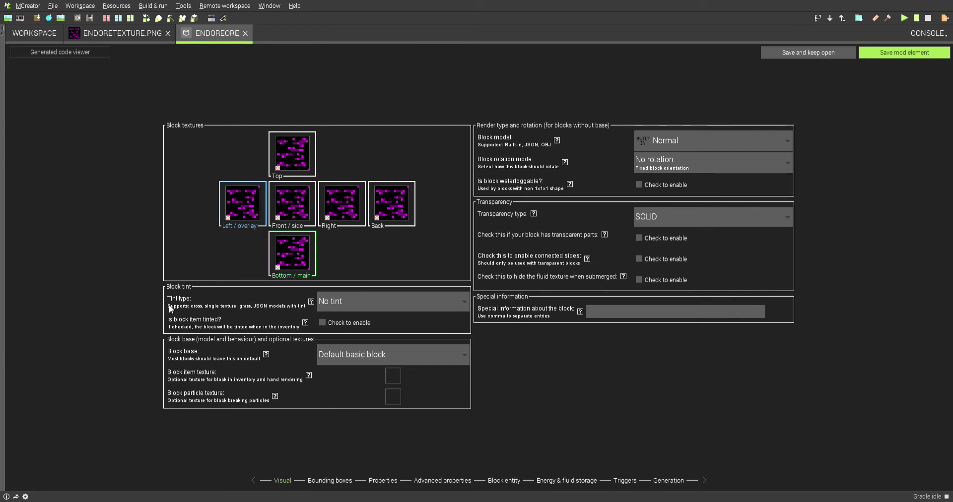
Step: Try the Grass tint type on the block and set it back to No tint
click(371, 299)
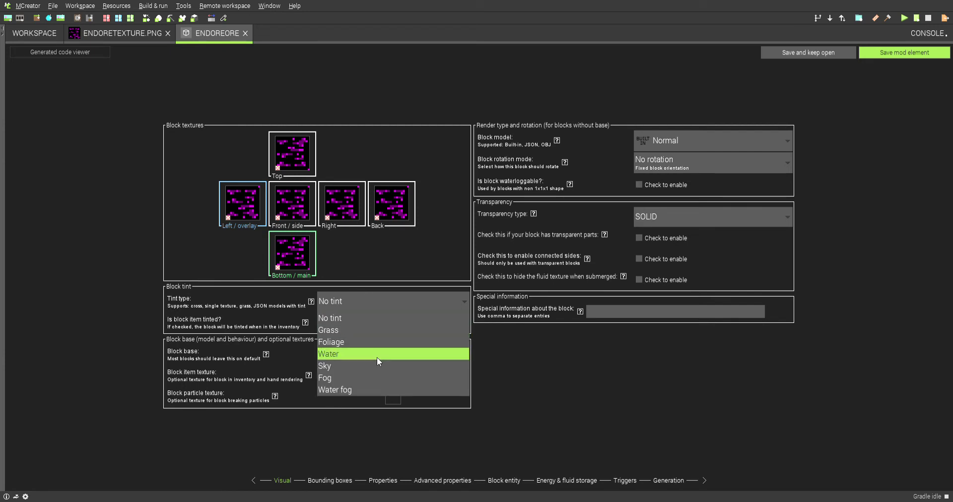
click(345, 328)
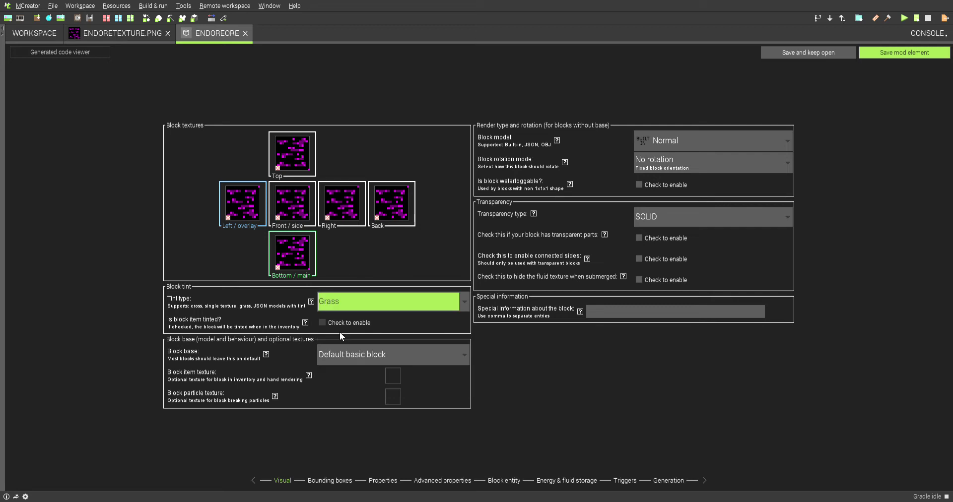
click(404, 308)
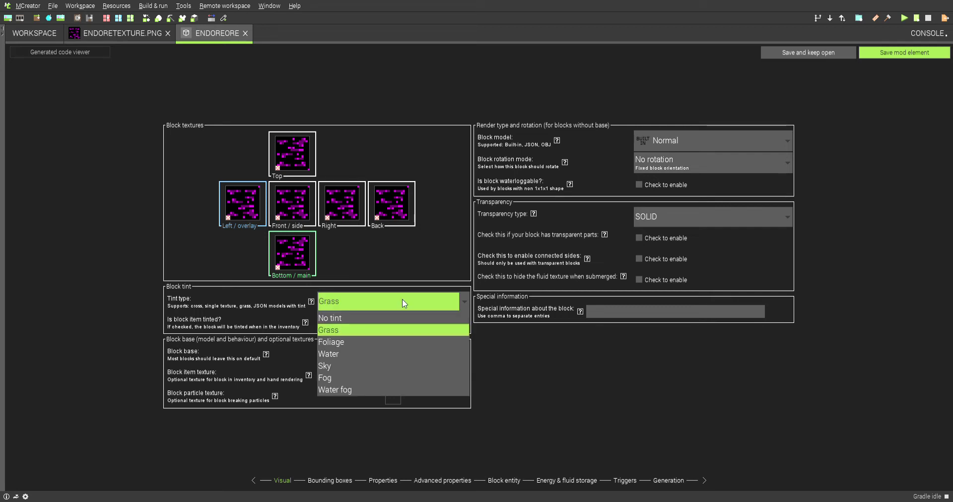
click(378, 318)
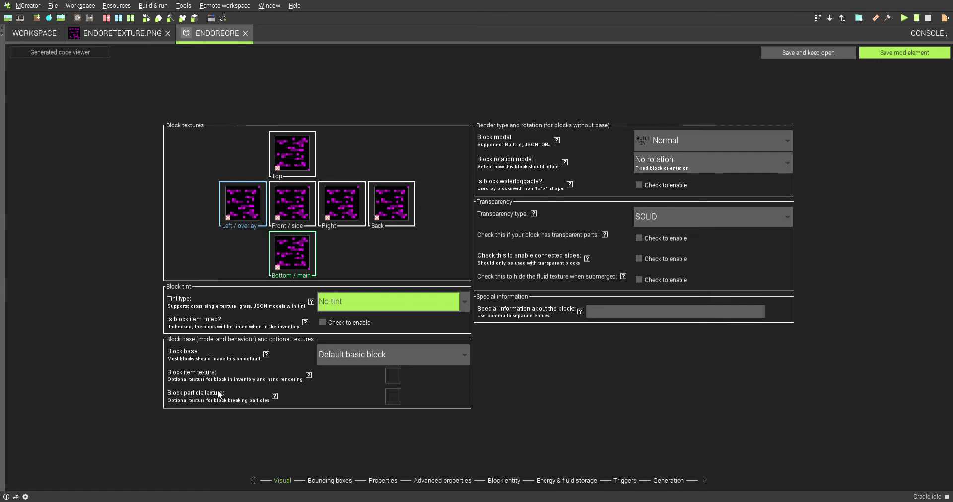
click(387, 400)
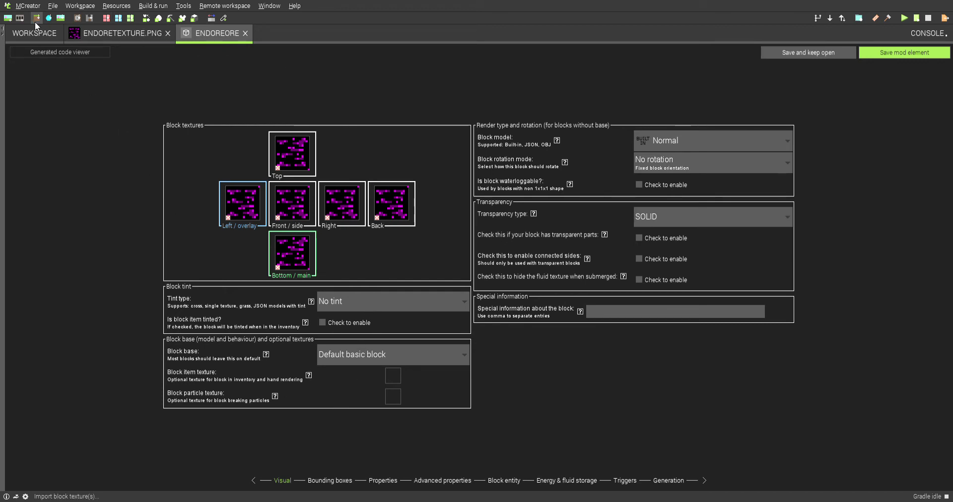
click(101, 41)
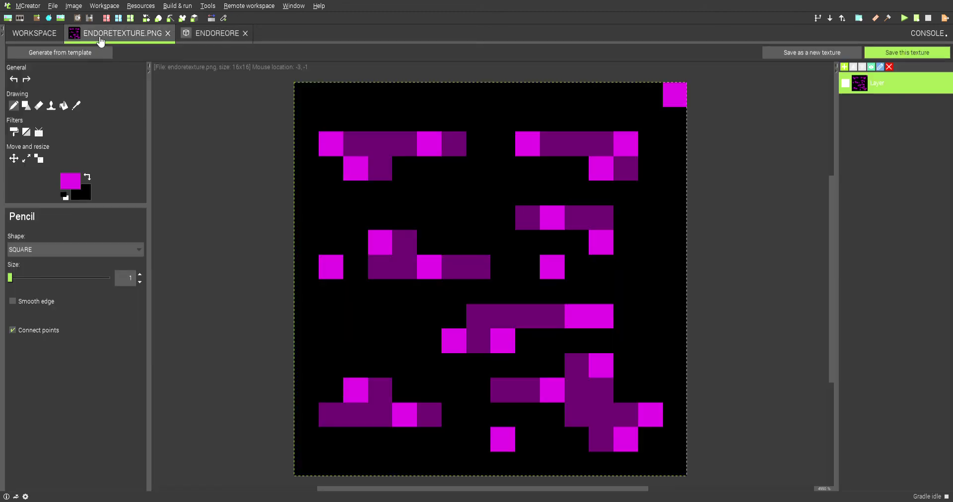
click(57, 38)
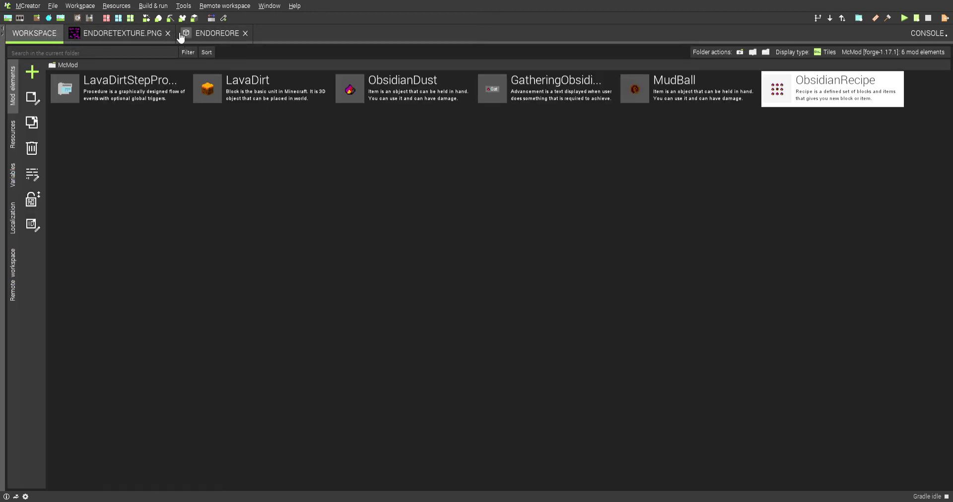
click(208, 33)
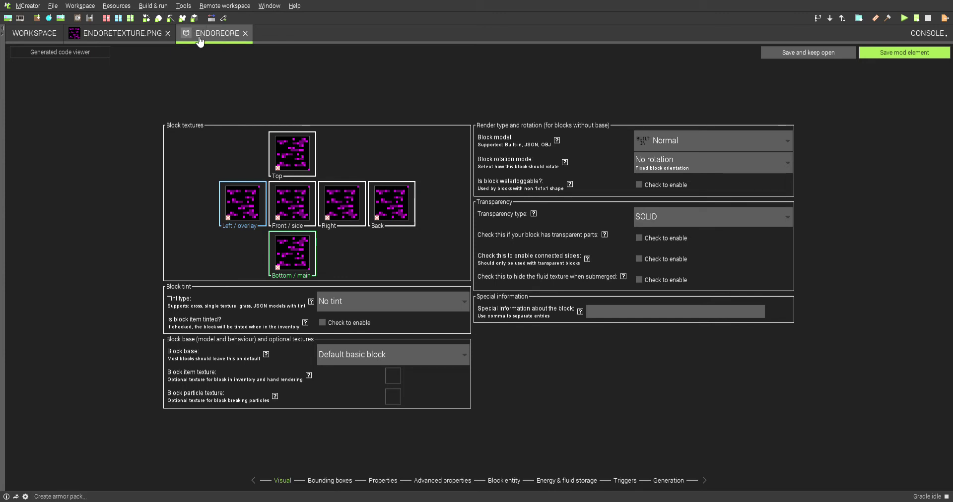
Step: Choose ROCK as the block's material and BUILDING_BLOCKS as its creative inventory tab
click(344, 481)
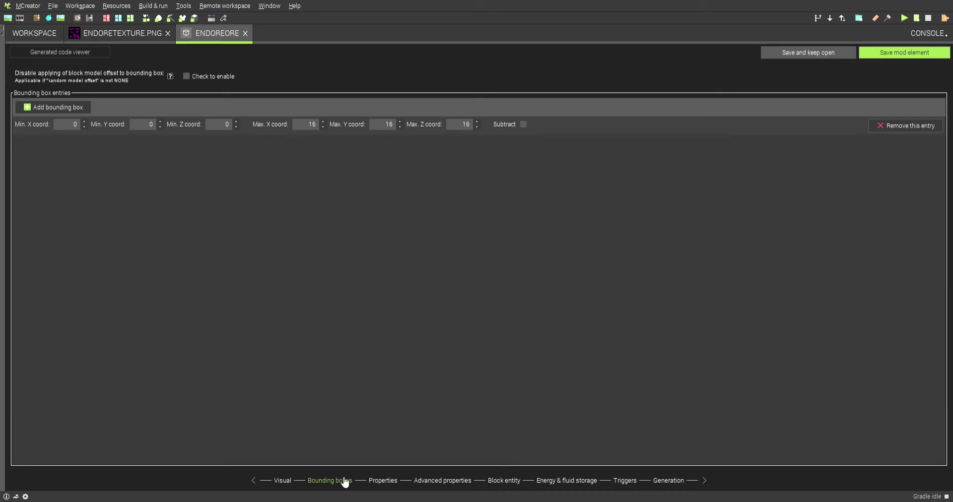
click(390, 481)
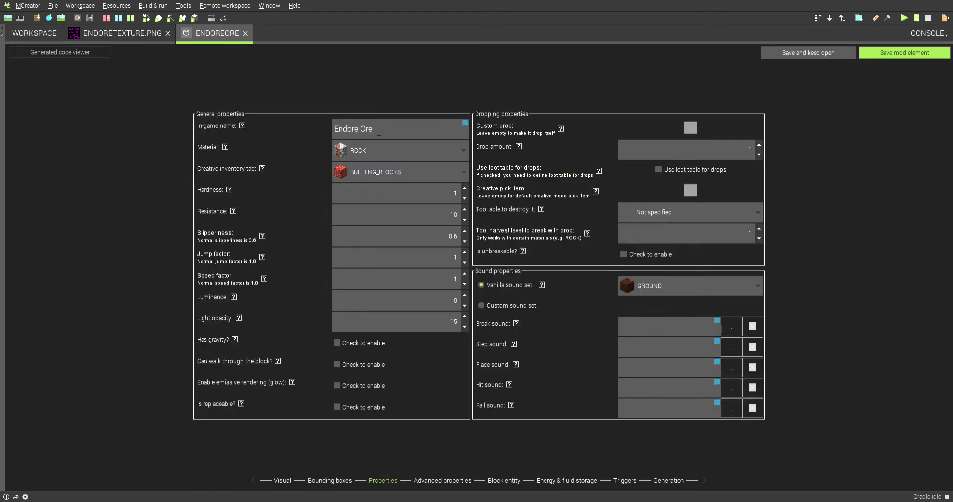
click(375, 154)
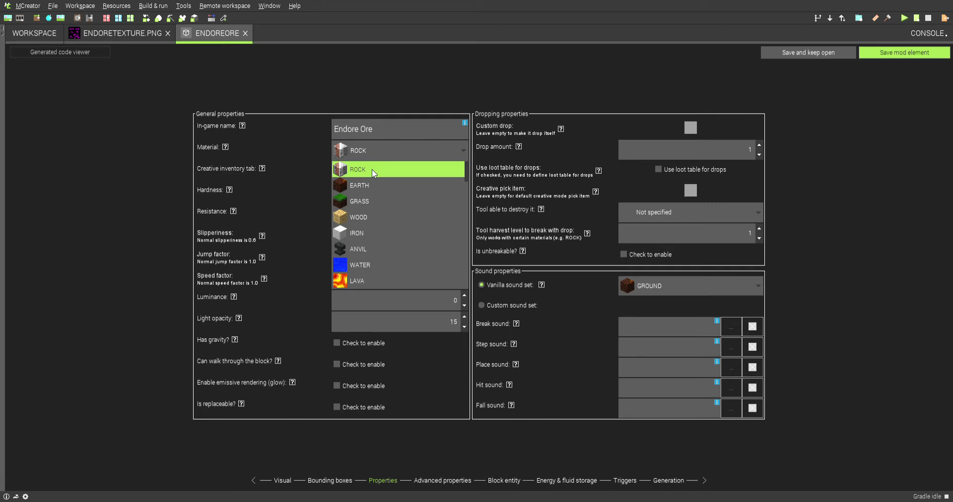
click(373, 170)
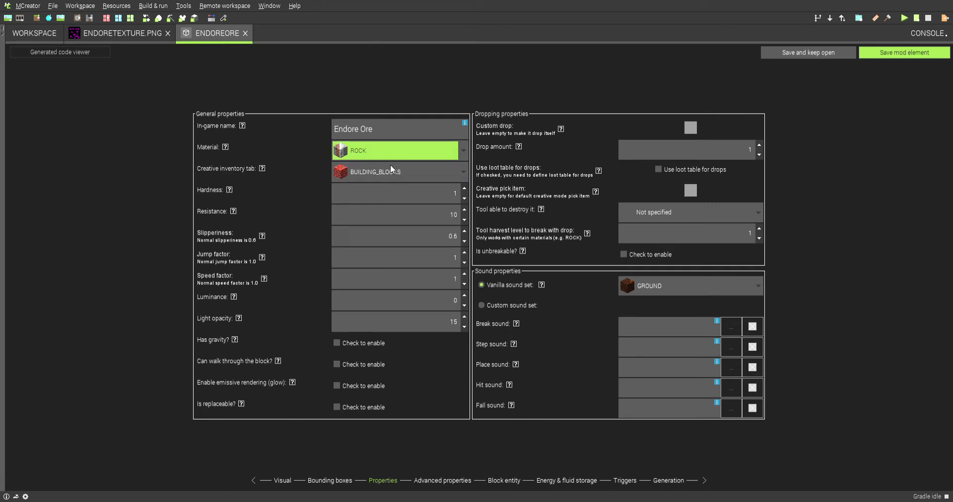
click(391, 166)
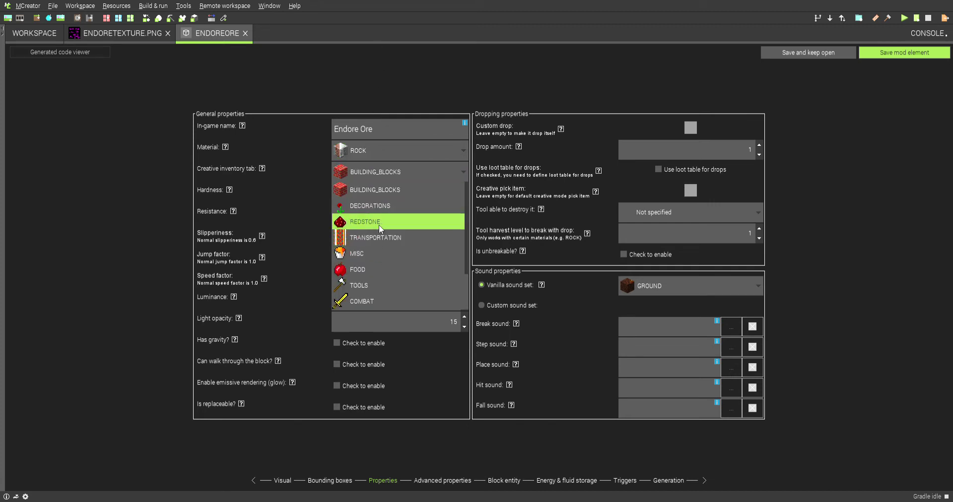
scroll(380, 225, down, 1)
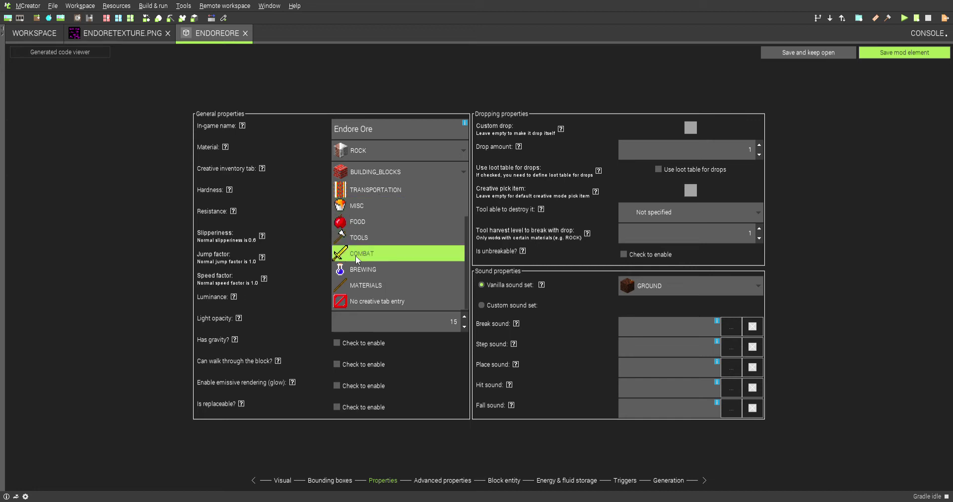
scroll(356, 255, up, 1)
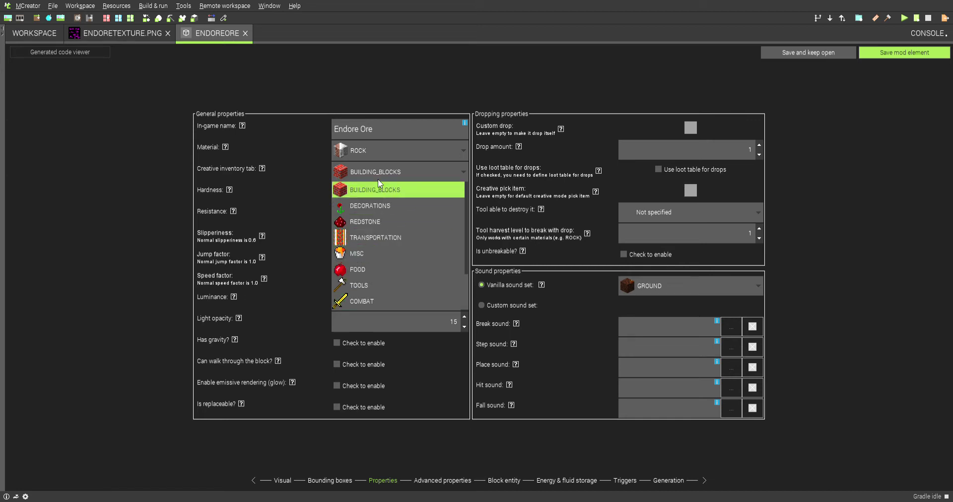
click(382, 194)
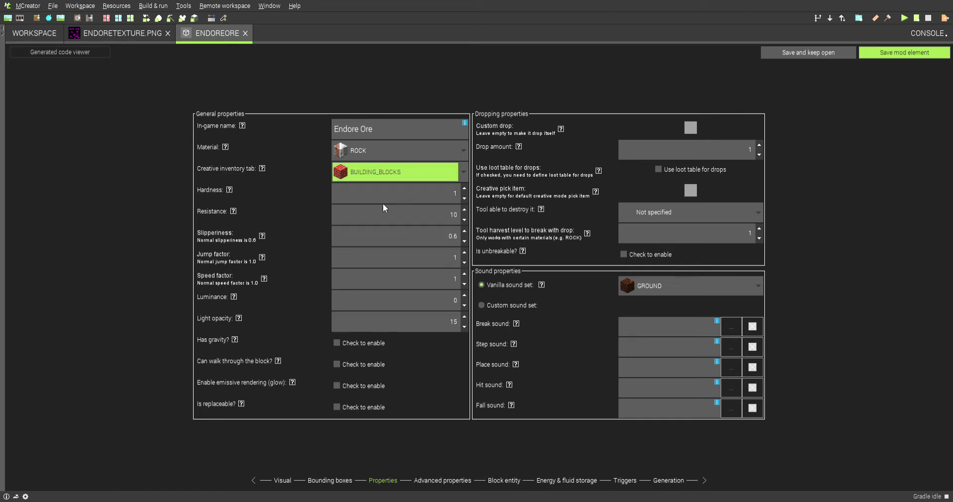
Step: Set the block's hardness to 5 and make the pickaxe the tool able to destroy it
double_click(452, 195)
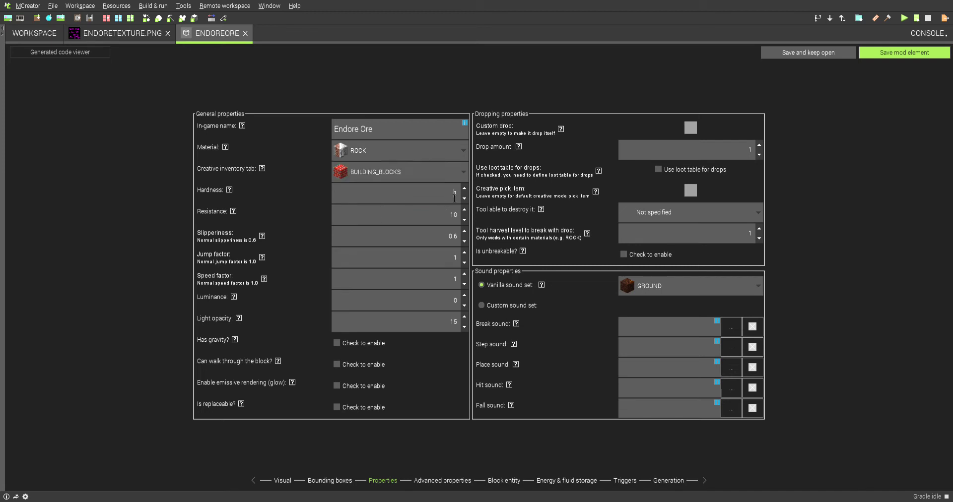
key(BackSpace)
click(675, 216)
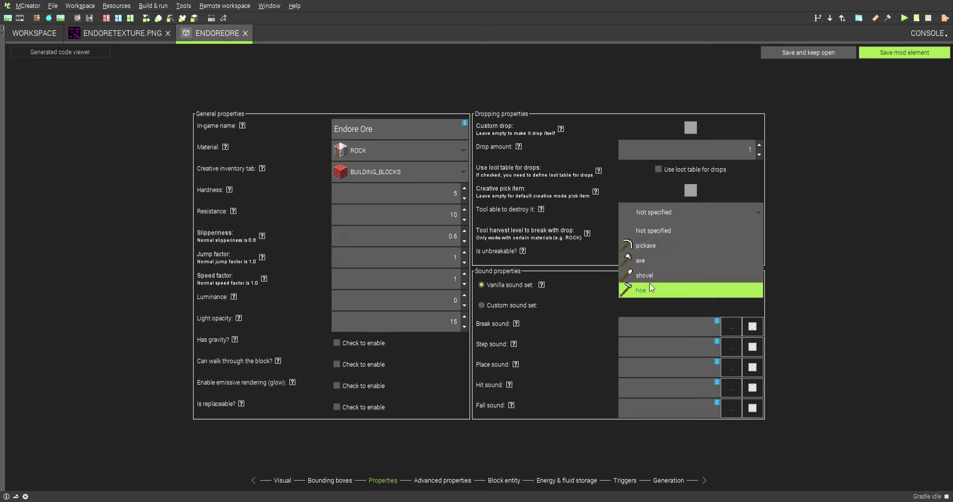
click(631, 244)
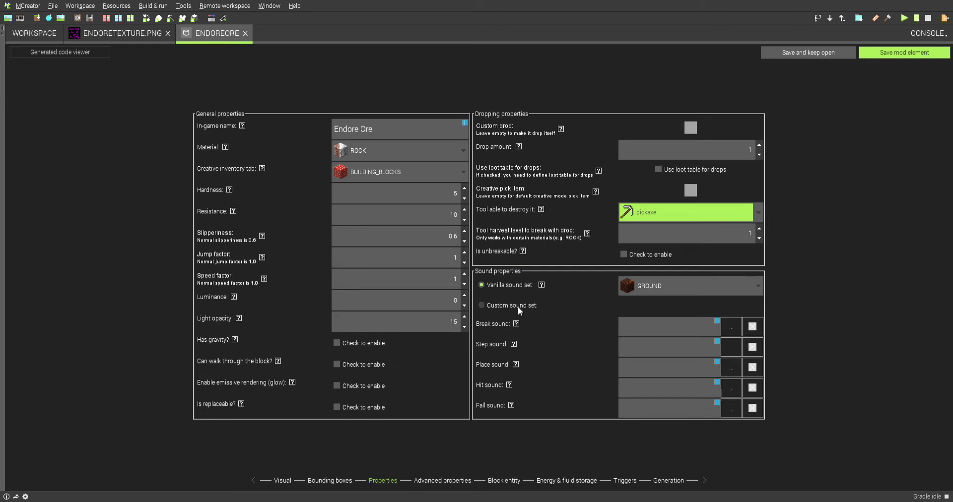
Step: Enable particle spawning around the block and choose PORTAL as the particle type
click(440, 481)
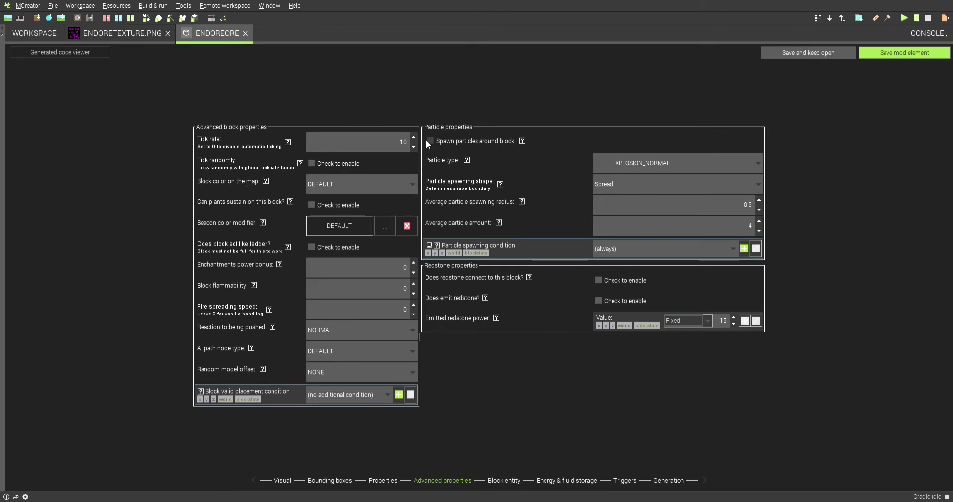
click(707, 170)
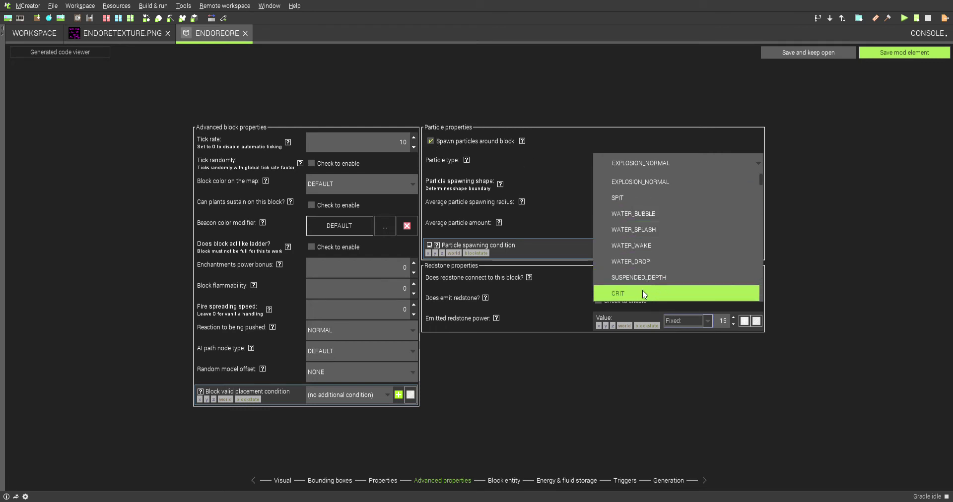
scroll(633, 284, down, 1)
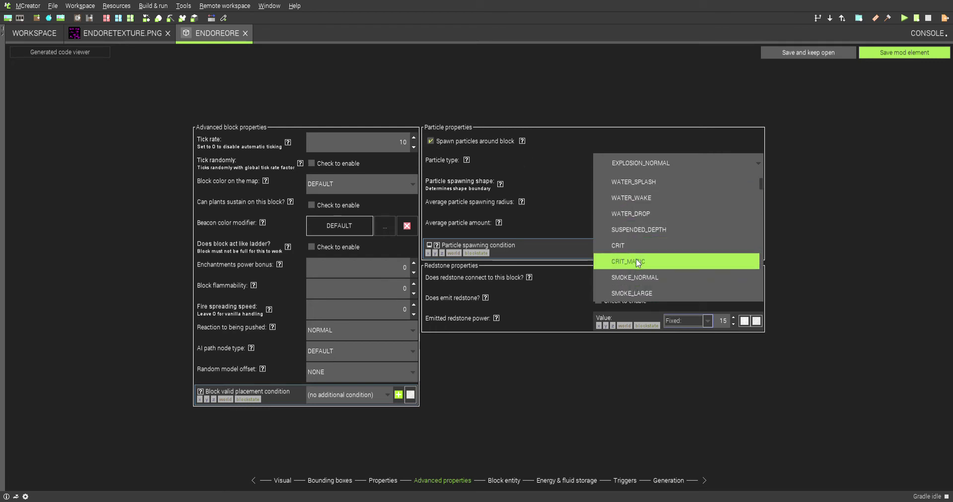
scroll(633, 272, down, 1)
scroll(633, 271, down, 3)
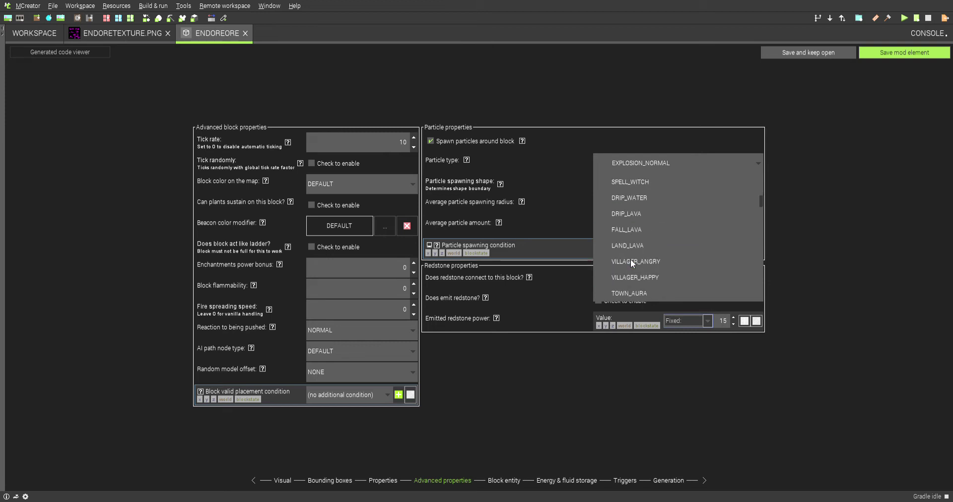
scroll(631, 259, down, 1)
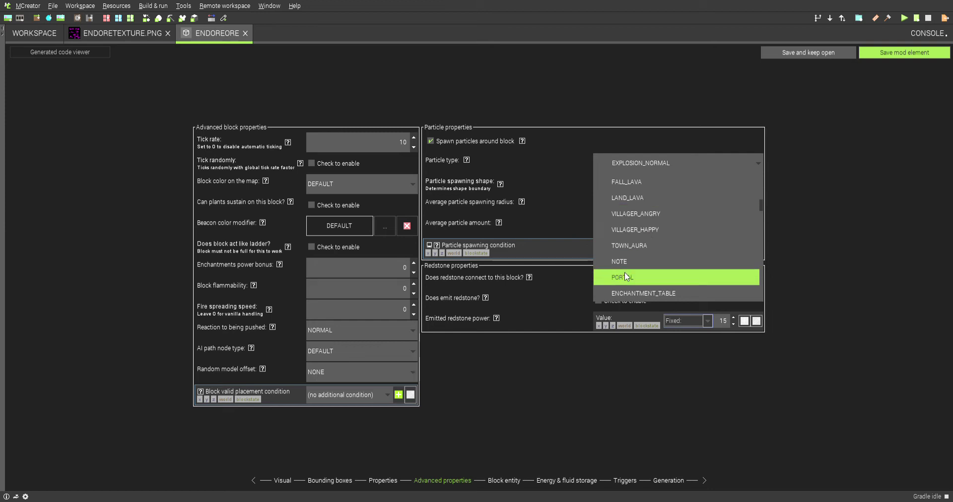
click(625, 274)
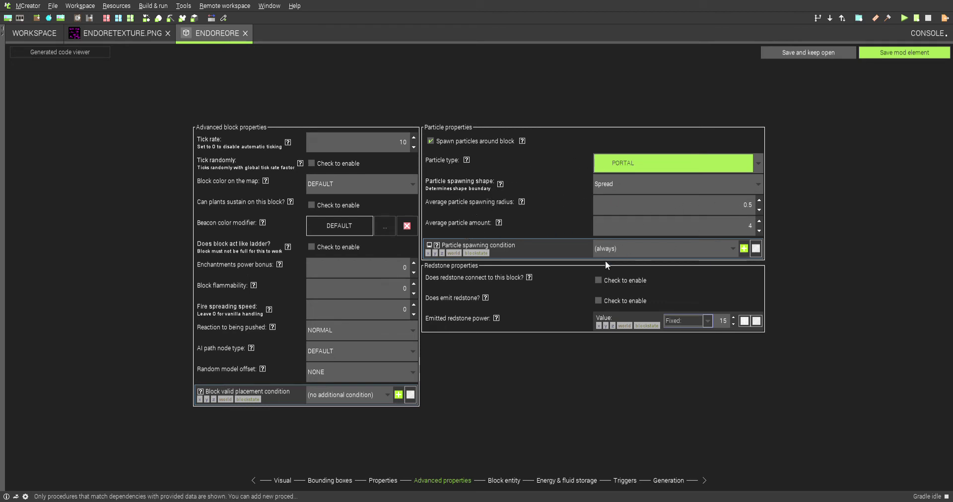
Step: Look through the block entity, energy and fluid storage, and trigger settings up to the block's generation settings
click(503, 482)
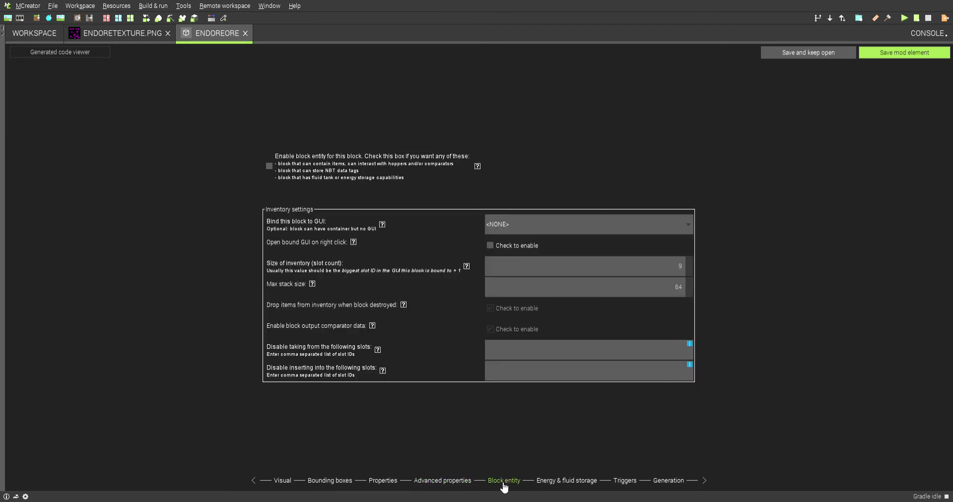
click(555, 482)
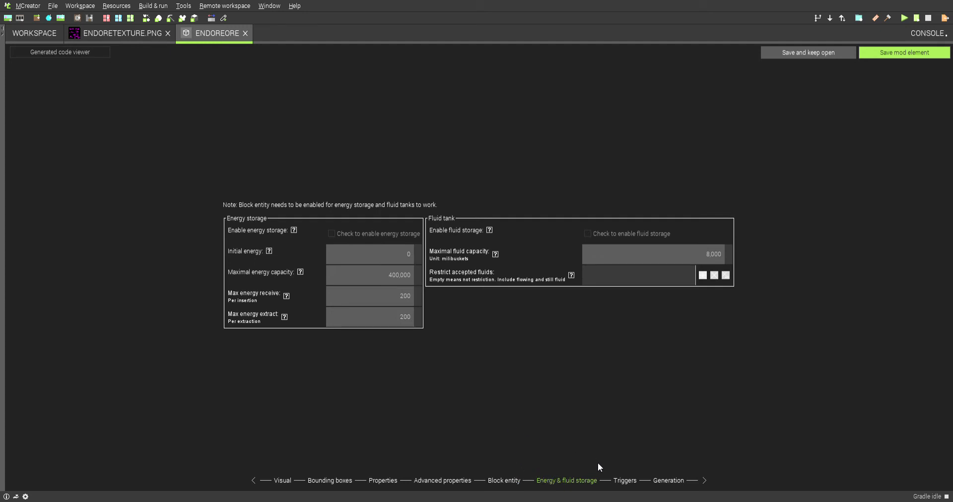
click(624, 482)
click(671, 484)
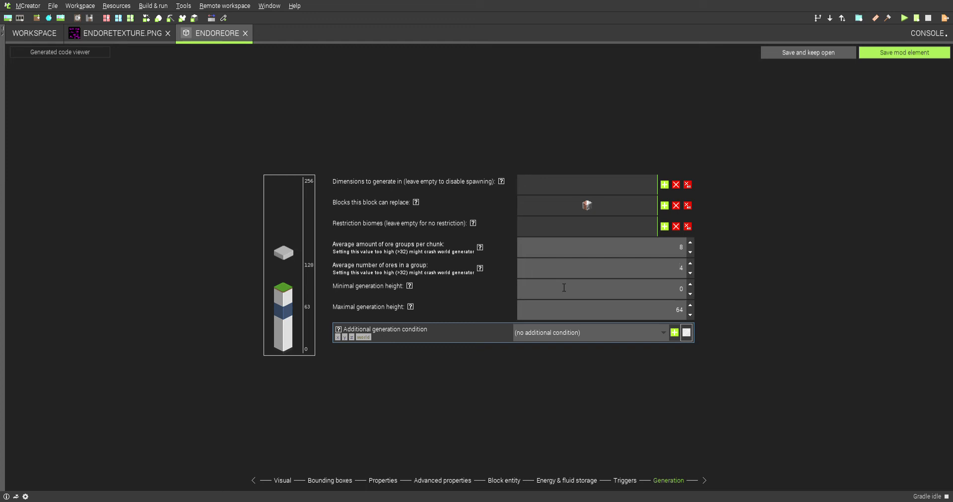
Step: Set the ore's minimal generation height to 20
click(691, 286)
click(691, 286)
click(690, 295)
drag(675, 292, 702, 294)
key(BackSpace)
click(644, 313)
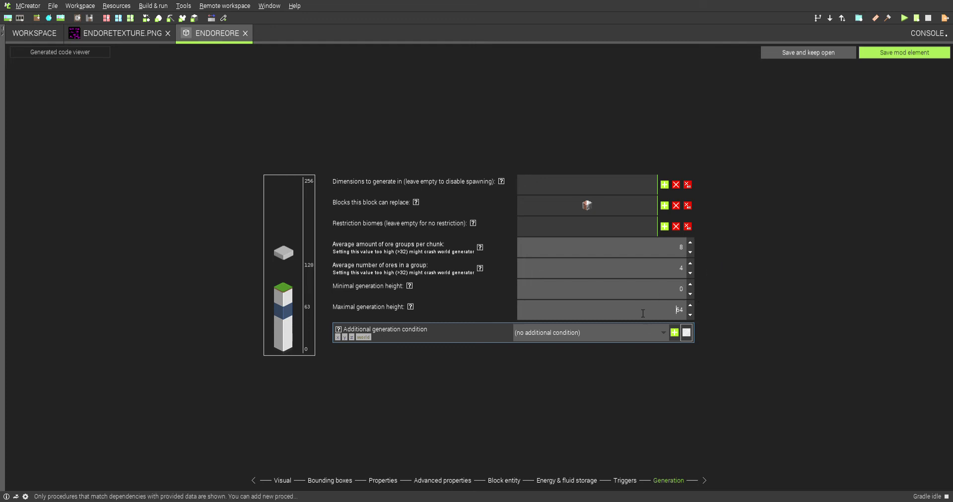
click(691, 286)
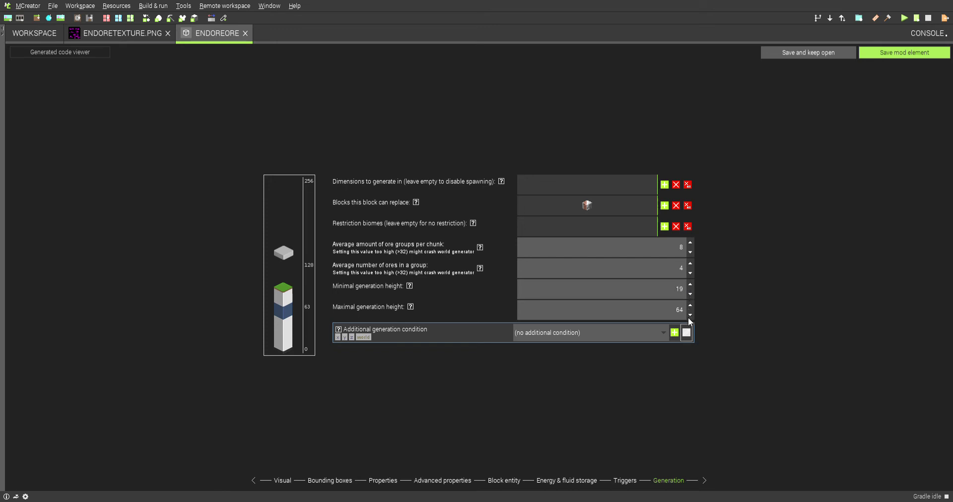
click(690, 283)
Step: Replace the entry in the list of blocks this ore can replace, and save the mod element while keeping it open
click(580, 205)
click(676, 206)
click(791, 56)
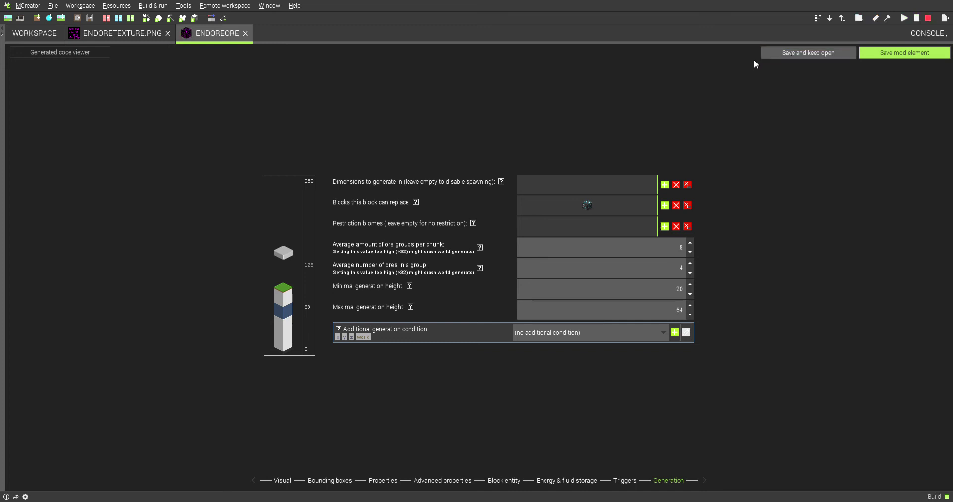
Step: Start adding a new mod element, the Endore item, in the workspace
click(49, 33)
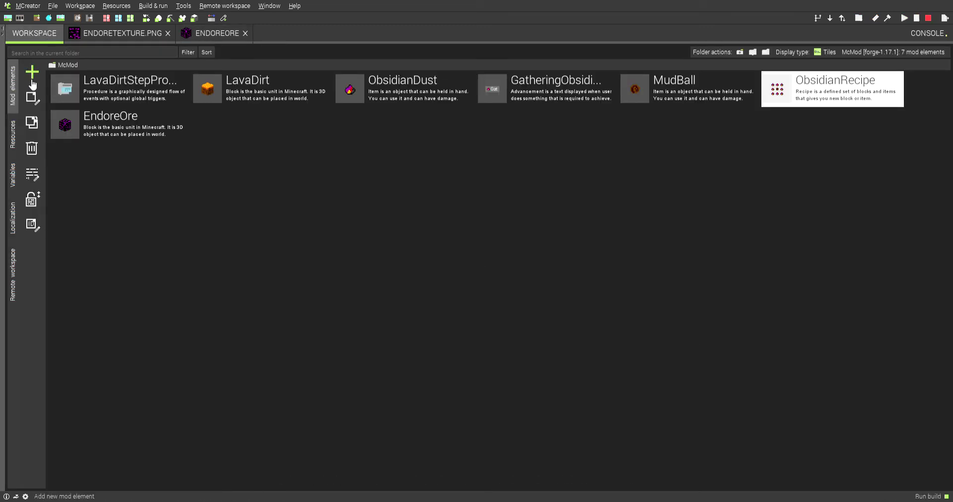
click(34, 75)
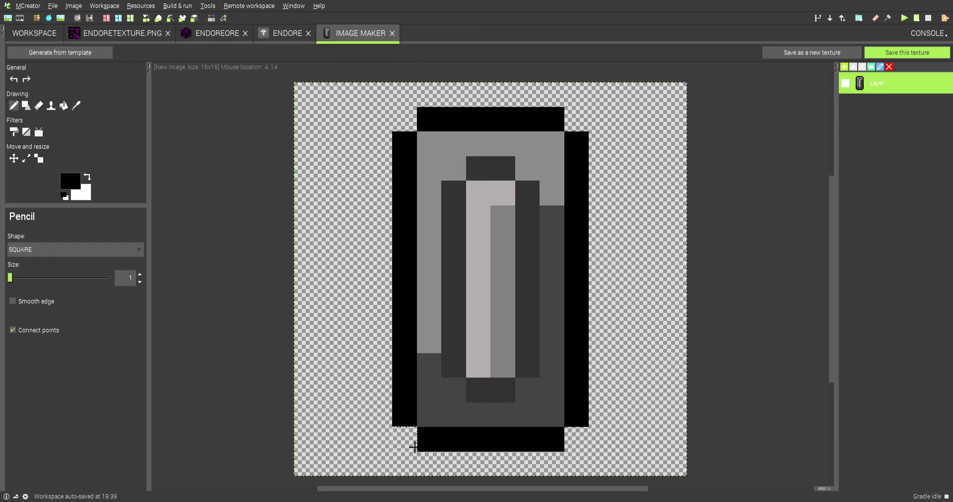
Step: Draw a black pixel outline for a second ingot behind the existing one, with a straight outer side and stepped diagonal ends
click(380, 398)
click(356, 366)
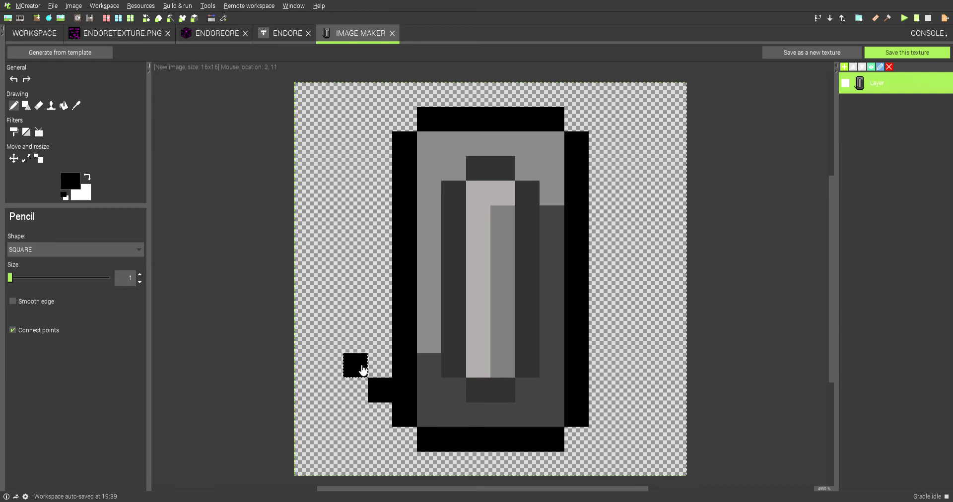
click(342, 348)
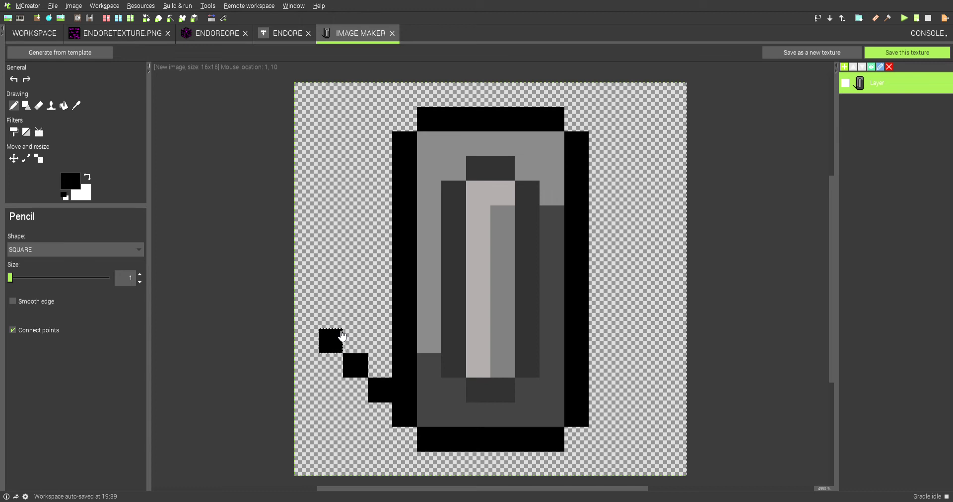
drag(335, 330, 335, 122)
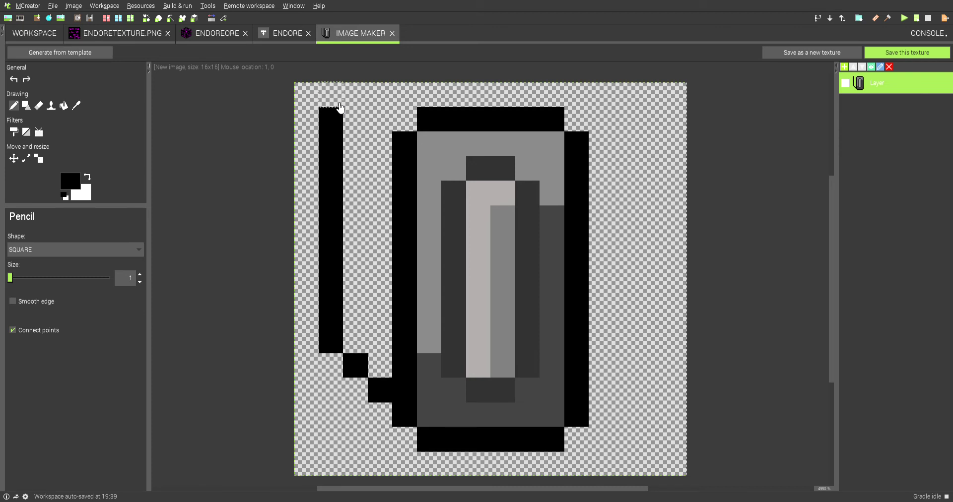
click(336, 102)
click(366, 121)
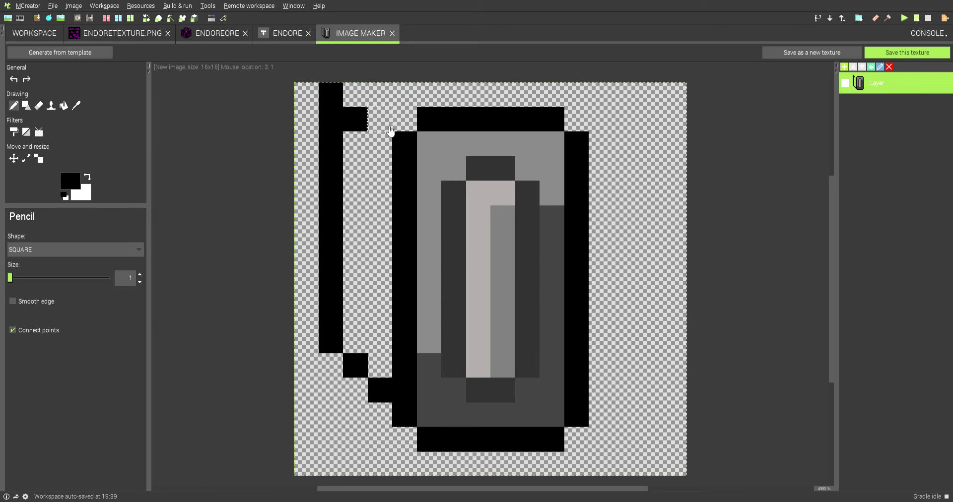
click(389, 144)
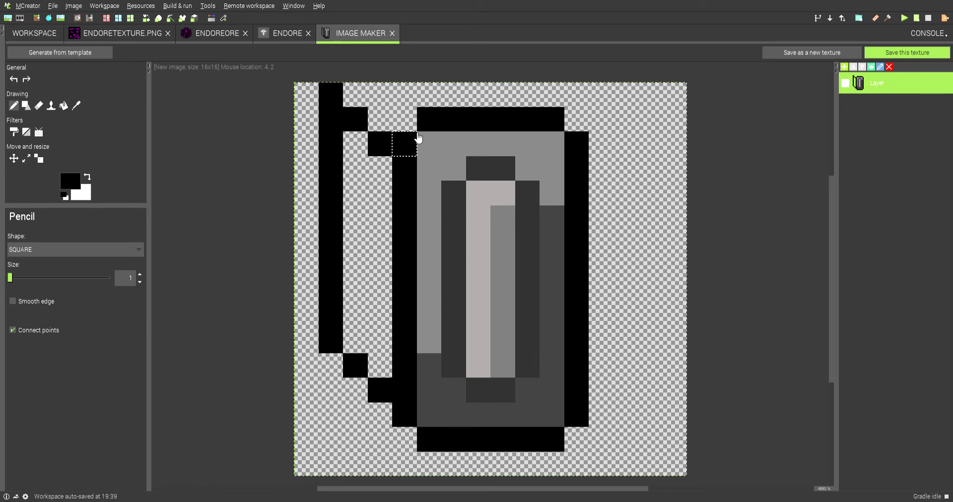
Step: Extend the black outline along the texture's top pixel row to the front ingot's far edge and close its upper corner
click(366, 94)
click(380, 94)
click(428, 96)
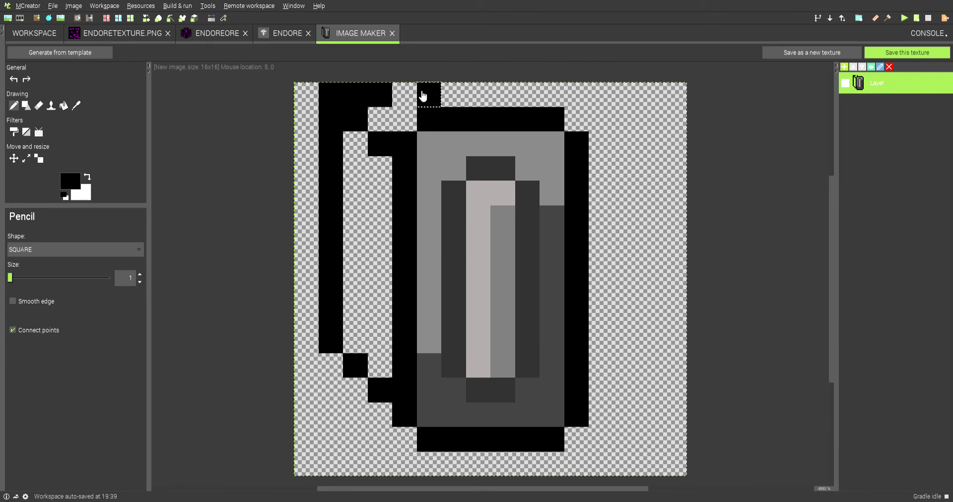
click(404, 95)
click(453, 94)
click(504, 95)
click(479, 94)
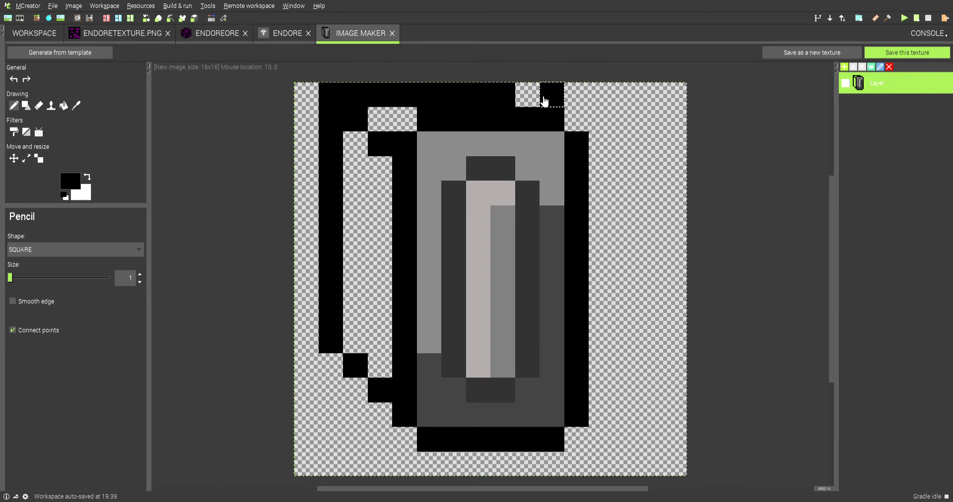
click(528, 95)
click(552, 94)
click(577, 97)
click(577, 119)
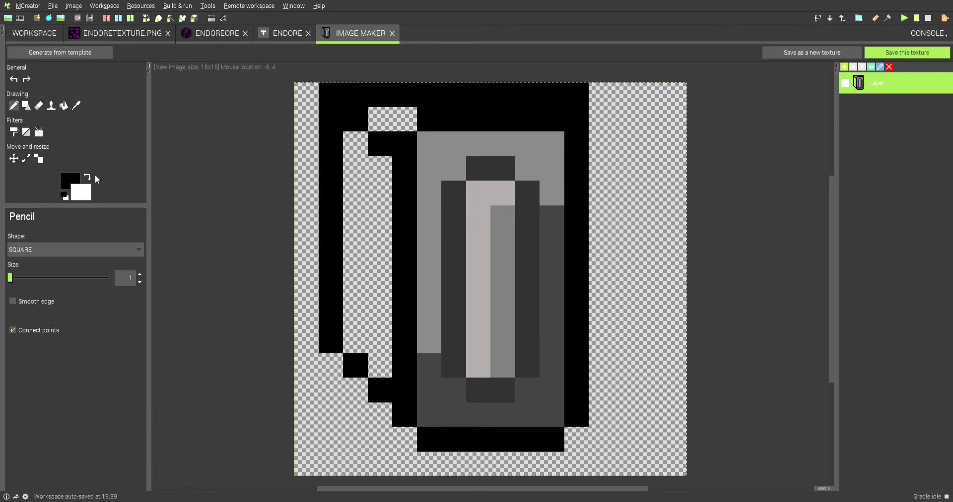
Step: Erase the black pixels between the two ingots and redraw the front ingot's left edge in black
click(39, 106)
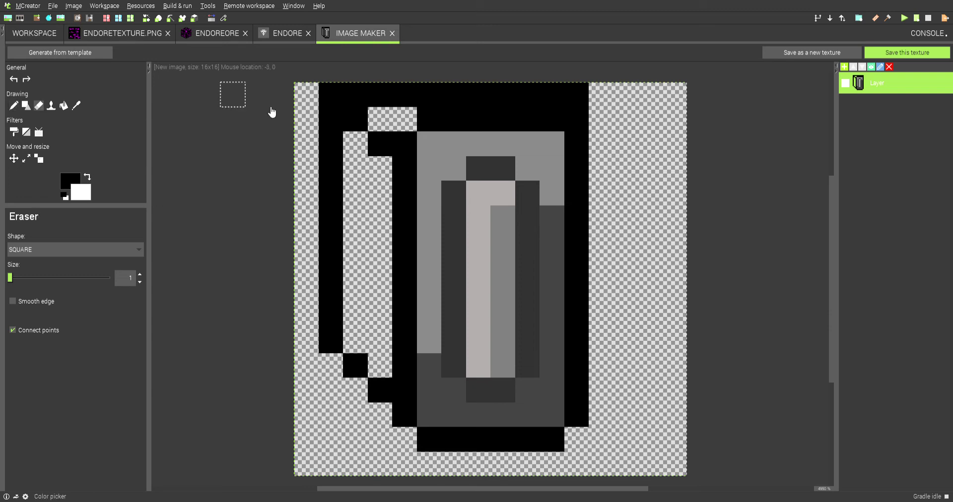
mouse_move(387, 144)
mouse_down()
mouse_move(404, 174)
mouse_move(391, 276)
mouse_move(406, 257)
mouse_move(392, 357)
mouse_move(400, 384)
mouse_up()
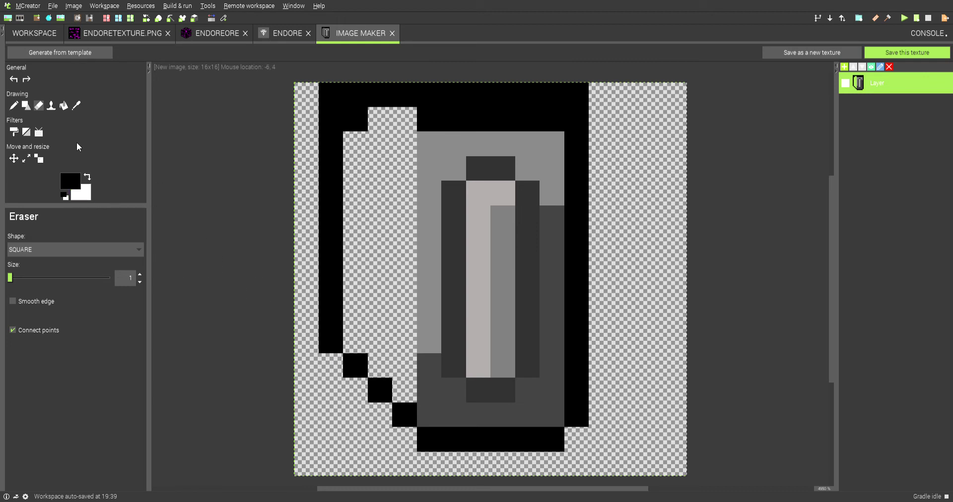
click(16, 107)
mouse_move(429, 390)
mouse_down()
mouse_move(416, 392)
mouse_move(404, 347)
mouse_move(408, 155)
mouse_up()
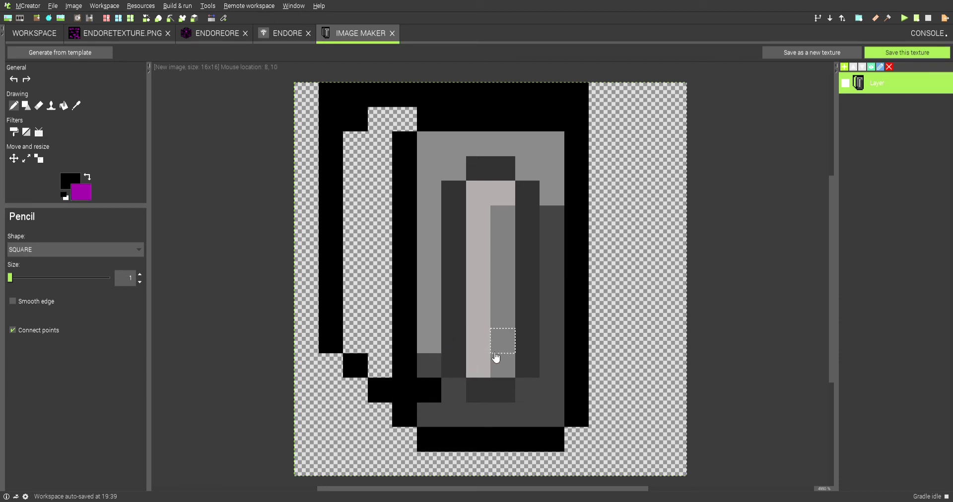
Step: Switch the foreground colour to purple and paint the front ingot's light outer band, inner light strip and lower inner shading
drag(480, 373, 472, 193)
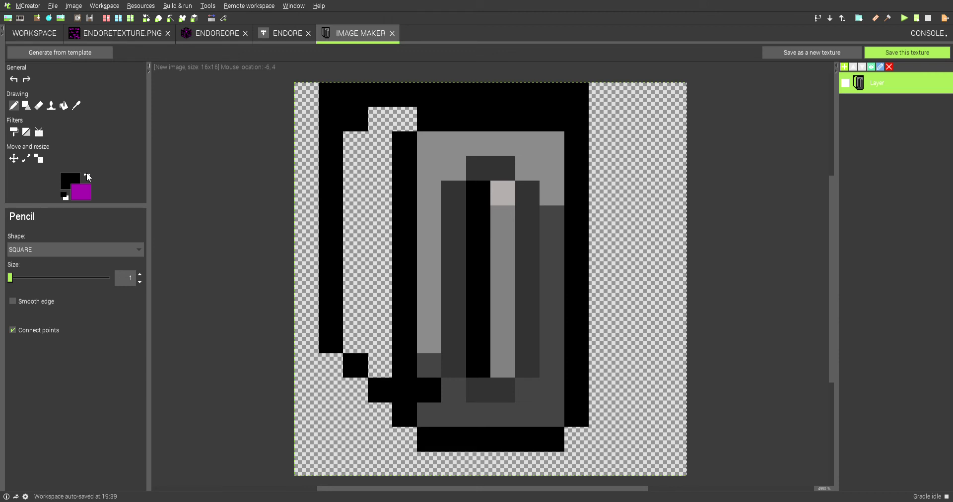
click(87, 177)
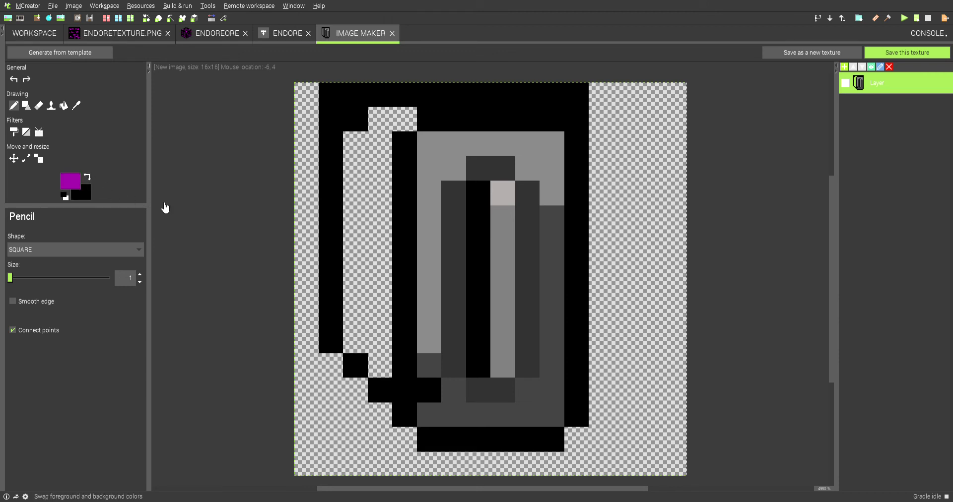
mouse_move(477, 365)
mouse_down()
mouse_move(474, 197)
mouse_move(504, 195)
mouse_up()
mouse_move(429, 343)
mouse_down()
mouse_move(443, 143)
mouse_move(521, 153)
mouse_move(554, 174)
mouse_move(549, 201)
mouse_move(540, 177)
mouse_move(506, 207)
mouse_up()
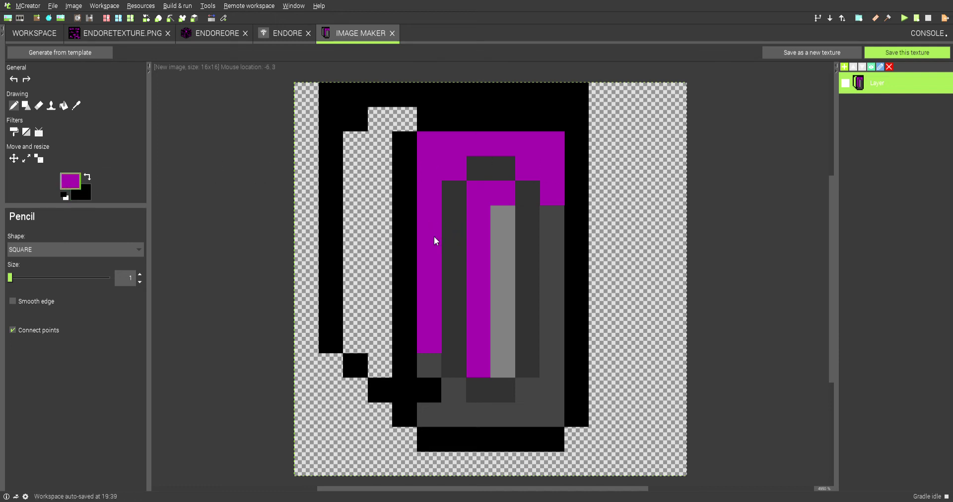
drag(503, 366, 497, 305)
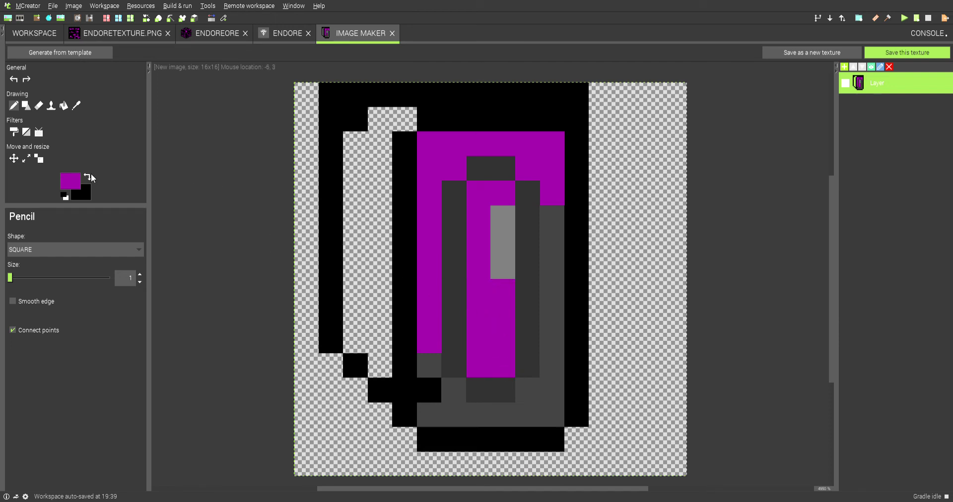
Step: Repaint the front ingot's outer band and inner light strip in brighter magenta, and complete its inner shaded strip in darker purple
click(87, 177)
click(88, 176)
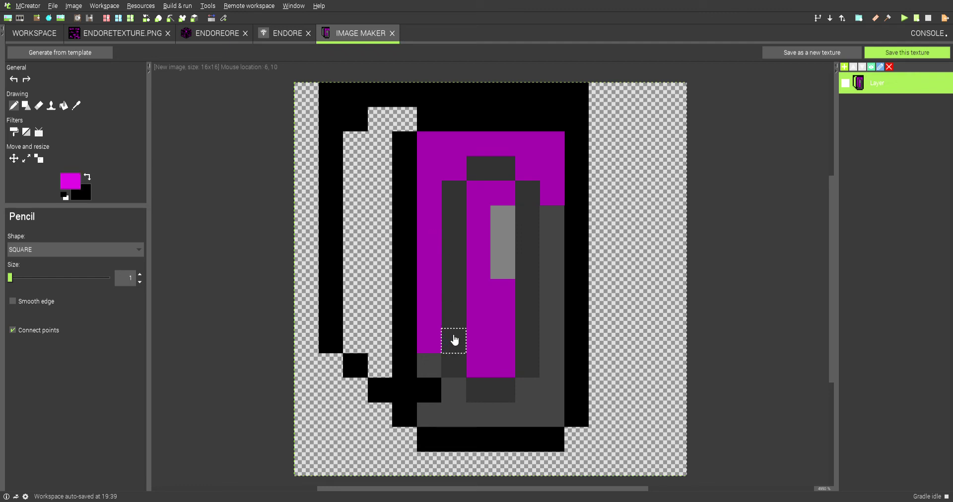
mouse_move(478, 367)
mouse_down()
mouse_move(487, 208)
mouse_move(479, 221)
mouse_up()
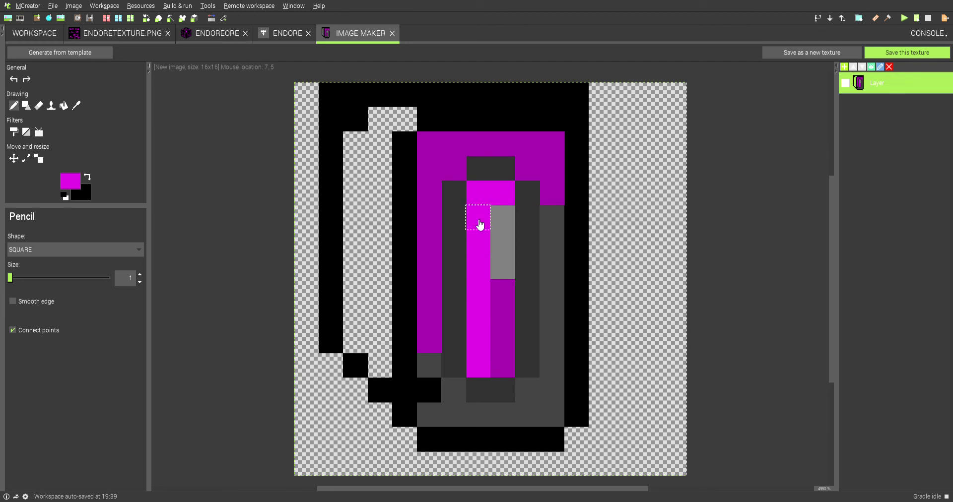
mouse_move(438, 340)
mouse_down()
mouse_move(434, 154)
mouse_move(467, 145)
mouse_move(562, 151)
mouse_move(559, 191)
mouse_move(545, 164)
mouse_move(528, 164)
mouse_up()
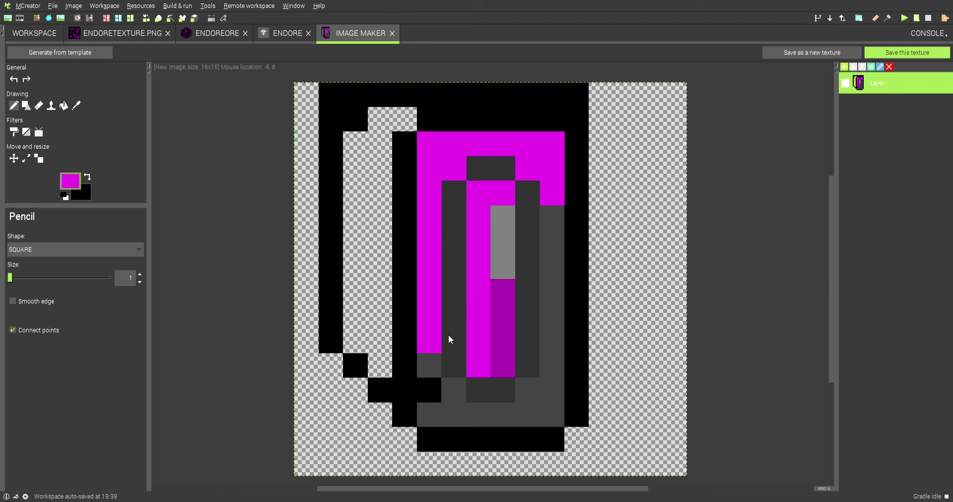
drag(507, 361, 506, 228)
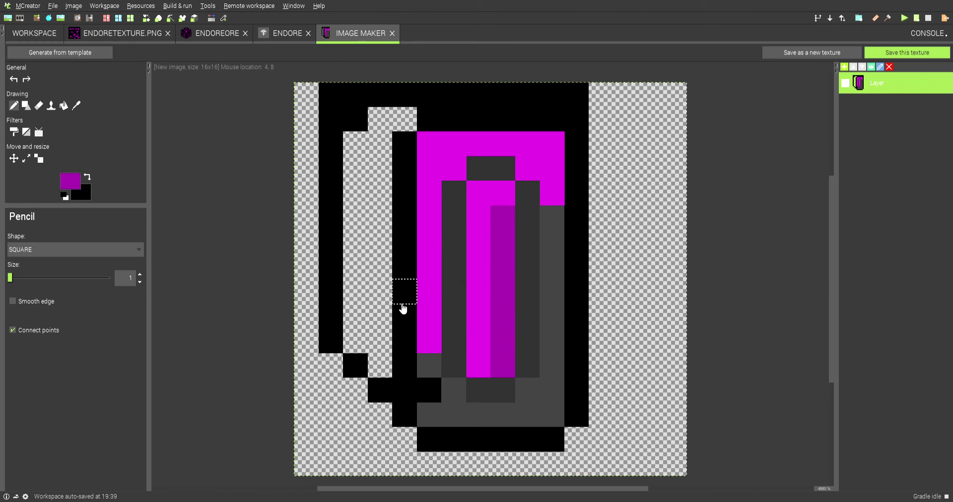
Step: Fill the back ingot with darker purple beside the front ingot and brighter magenta along its outer side
mouse_move(381, 365)
mouse_down()
mouse_move(383, 342)
mouse_move(357, 341)
mouse_move(364, 289)
mouse_move(385, 309)
mouse_move(382, 157)
mouse_up()
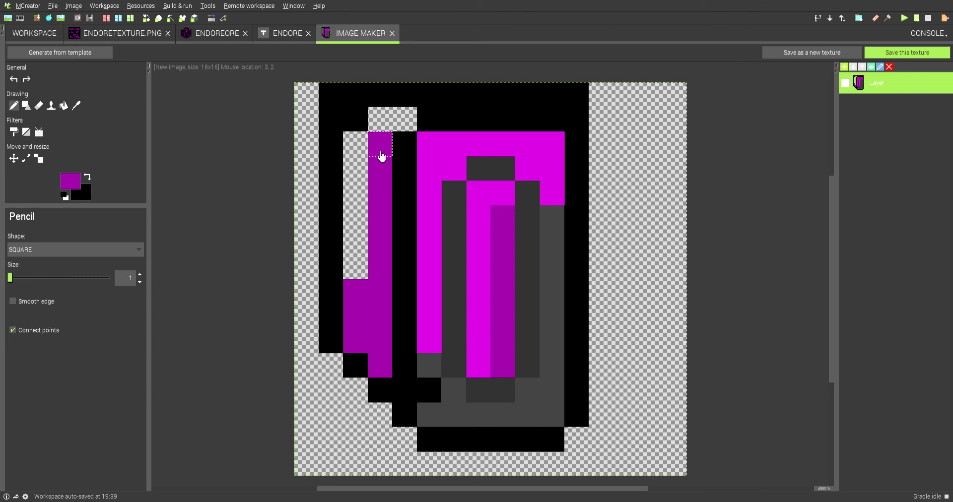
click(406, 123)
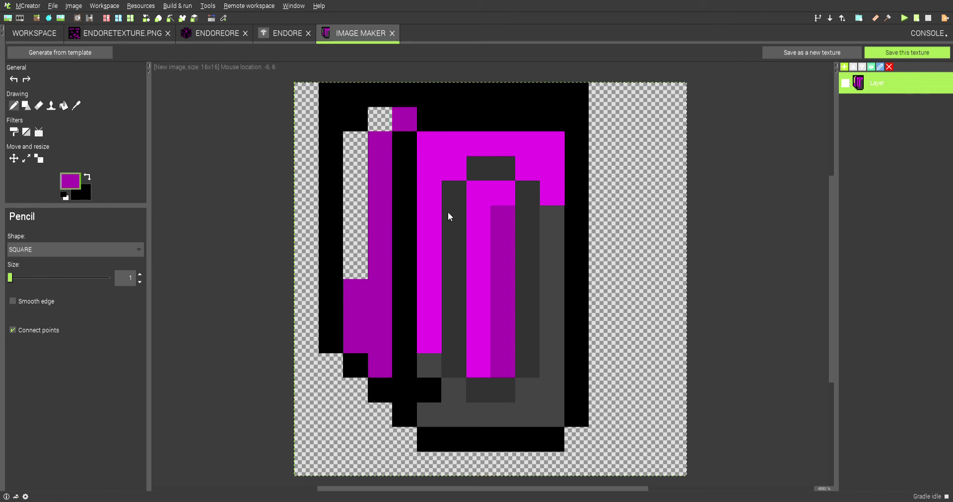
alt+click(441, 331)
mouse_move(355, 341)
mouse_down()
mouse_move(369, 278)
mouse_move(358, 166)
mouse_move(380, 119)
mouse_up()
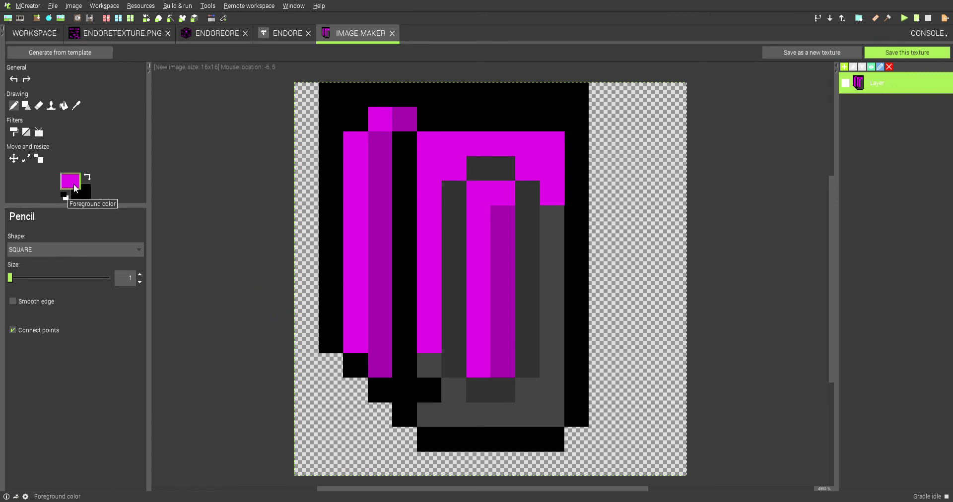
Step: Paint the front ingot's dark grey inner ring vivid magenta and its grey lower and right shading deep purple
click(74, 188)
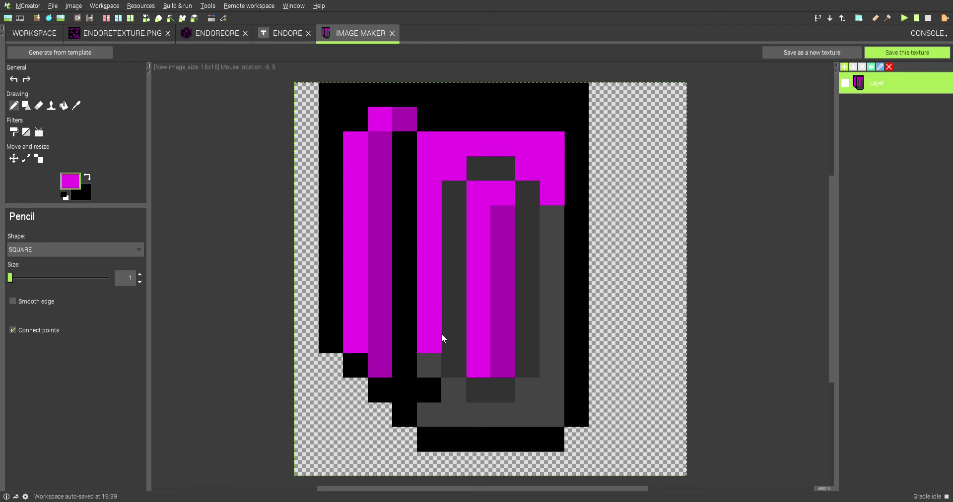
mouse_move(449, 366)
mouse_down()
mouse_move(457, 192)
mouse_move(485, 164)
mouse_move(513, 185)
mouse_move(533, 232)
mouse_move(525, 368)
mouse_move(508, 392)
mouse_move(487, 396)
mouse_up()
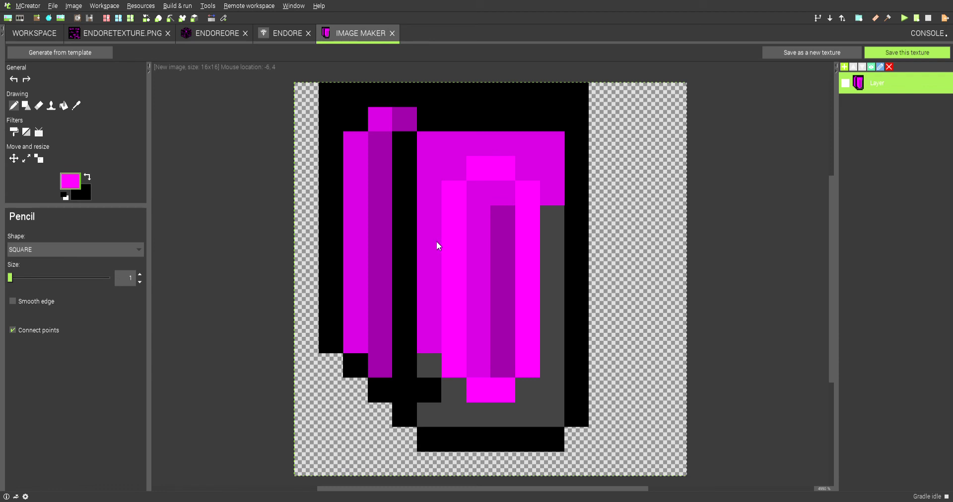
click(430, 366)
mouse_move(430, 366)
mouse_down()
mouse_move(453, 402)
mouse_move(434, 419)
mouse_move(504, 413)
mouse_move(531, 392)
mouse_move(549, 395)
mouse_move(552, 233)
mouse_move(555, 319)
mouse_up()
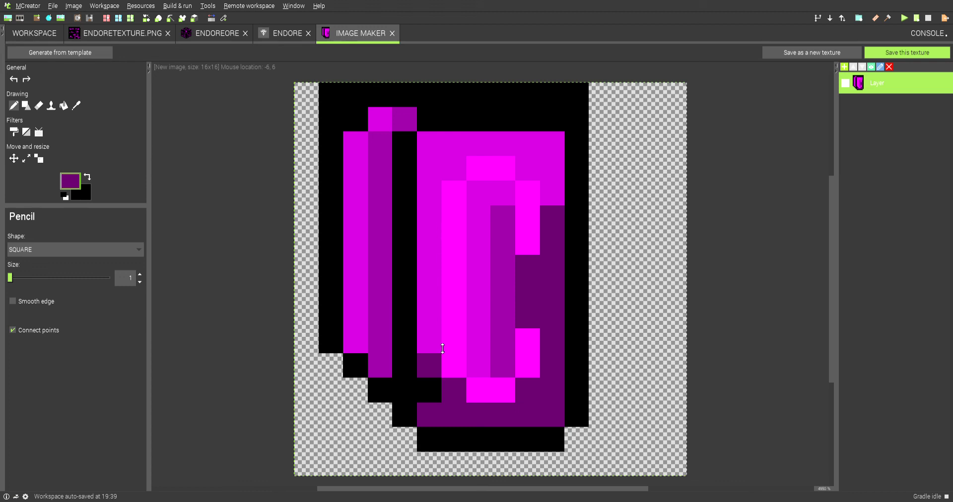
Step: Repaint the overwritten pixels on the right side of the front ingot's inner ring in matching vivid magenta
ctrl+click(442, 332)
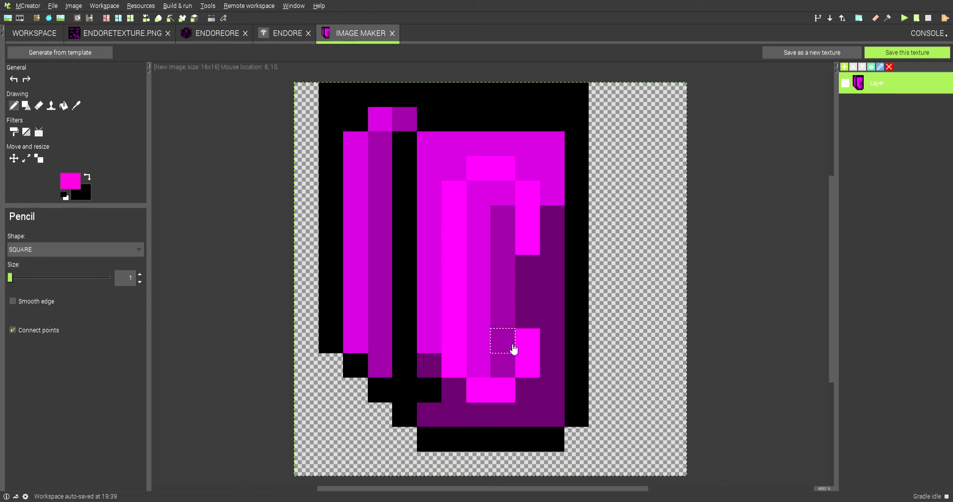
click(524, 303)
click(525, 316)
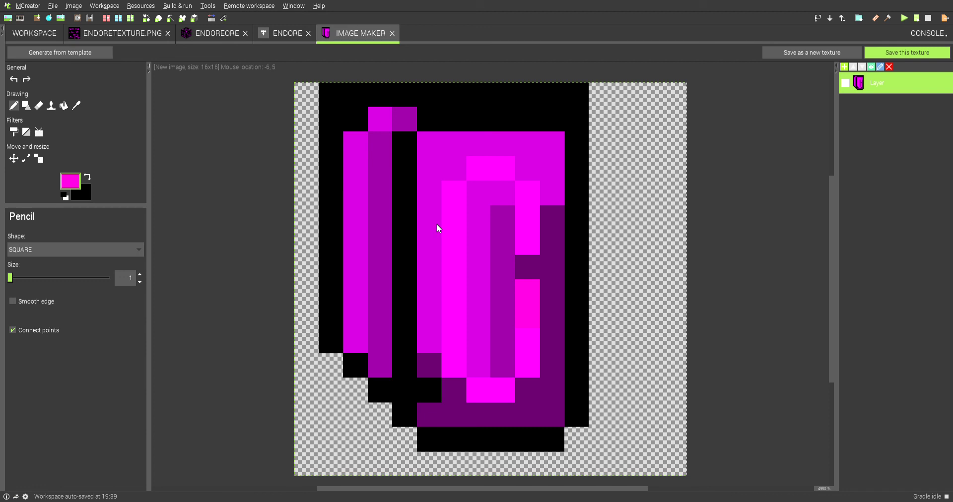
alt+click(443, 331)
click(532, 310)
click(532, 297)
click(532, 268)
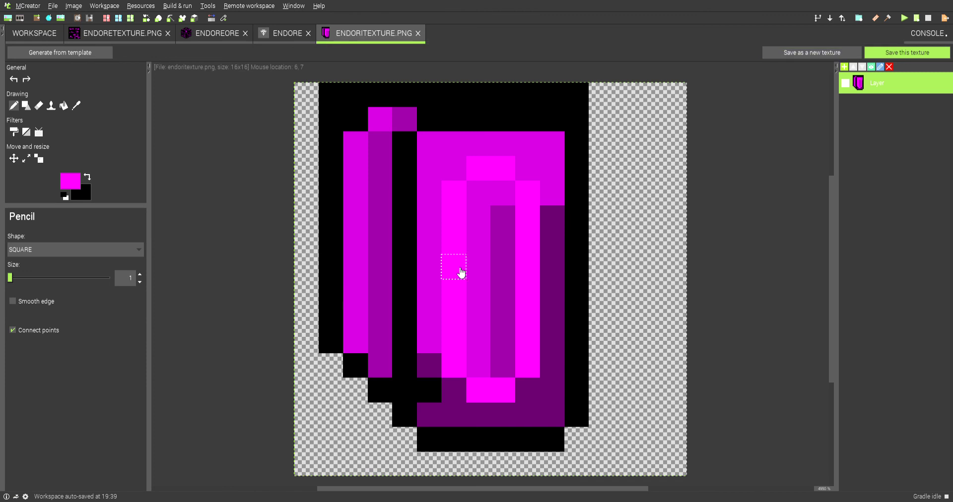
Step: Assign the purple ingot texture to the Endore item and choose the built-in Normal item model
click(288, 33)
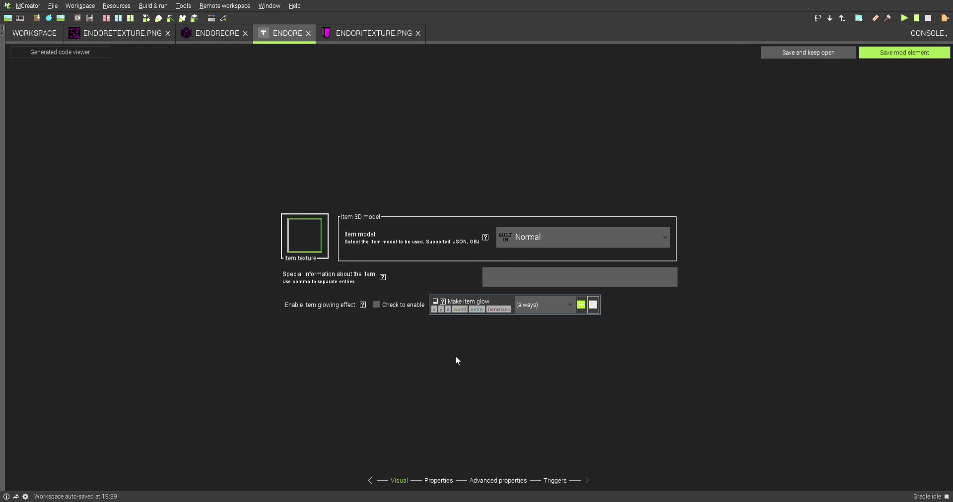
click(551, 239)
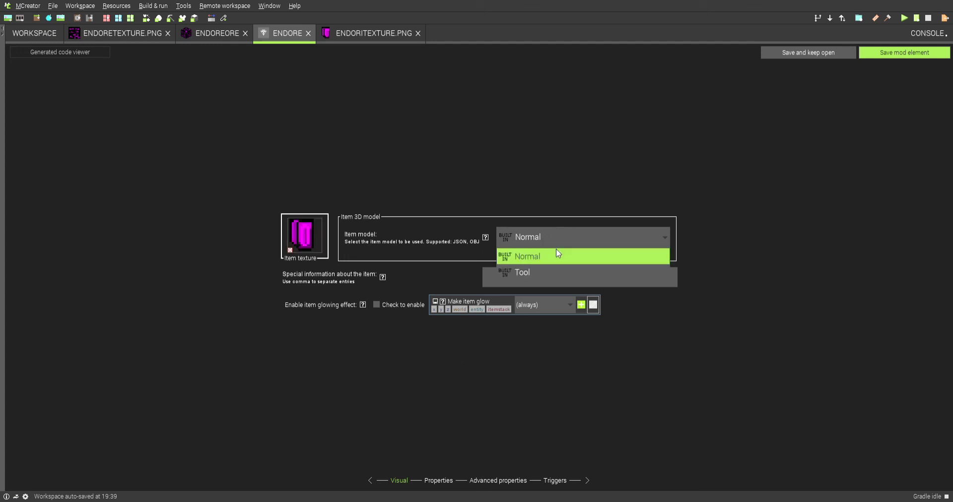
click(546, 259)
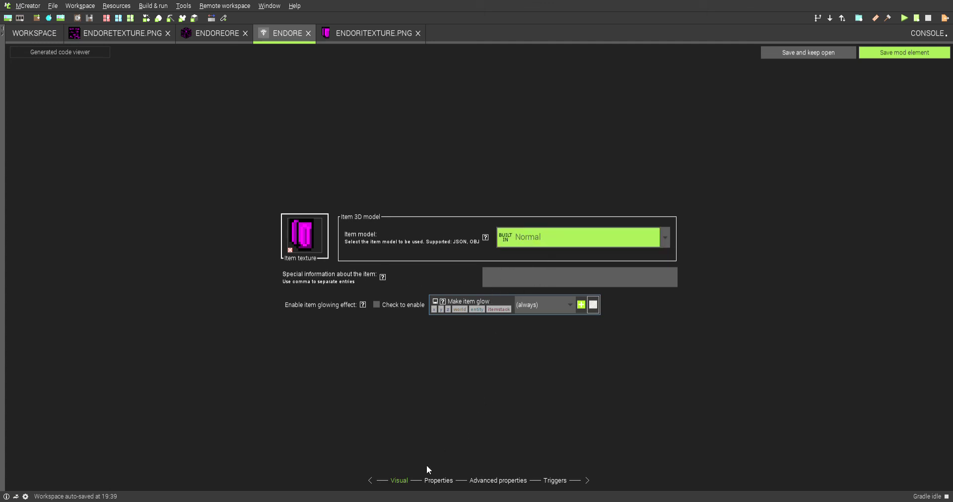
Step: Review the Endore item's general properties, advanced properties and triggers, and save the item while keeping it open
click(440, 483)
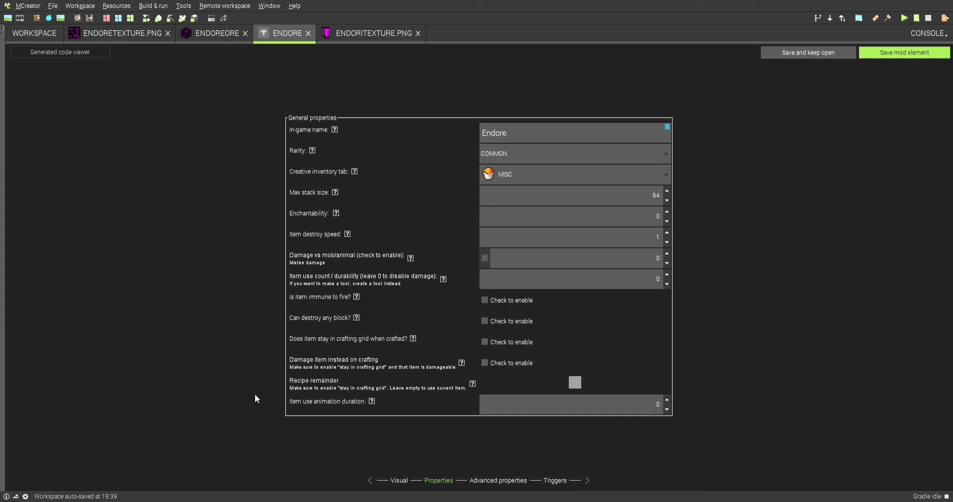
click(507, 482)
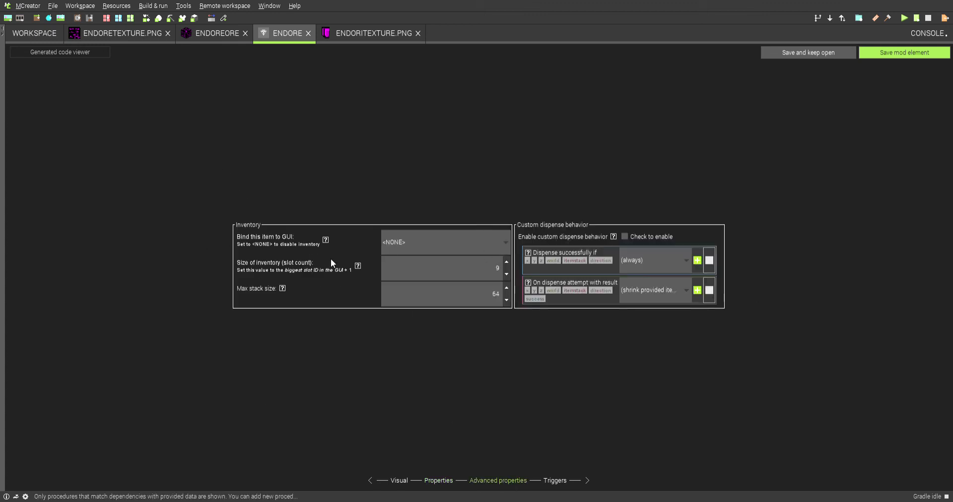
click(556, 481)
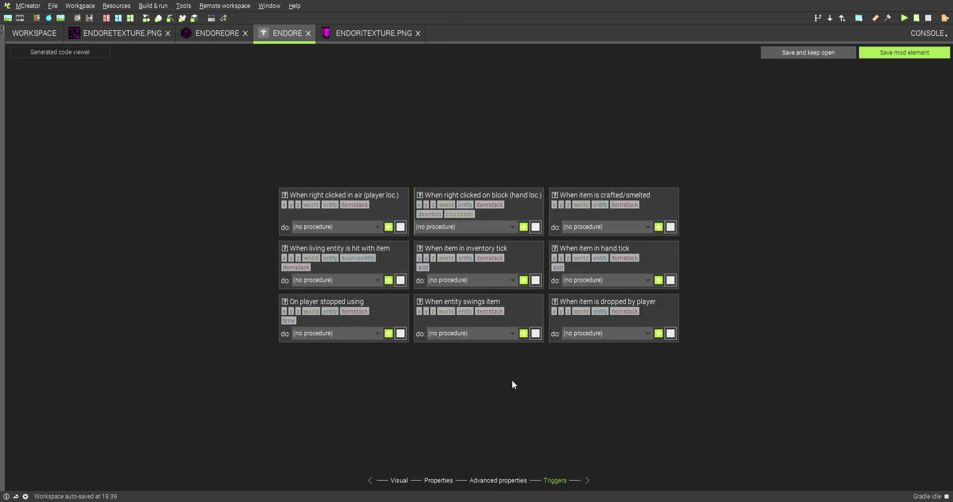
click(513, 481)
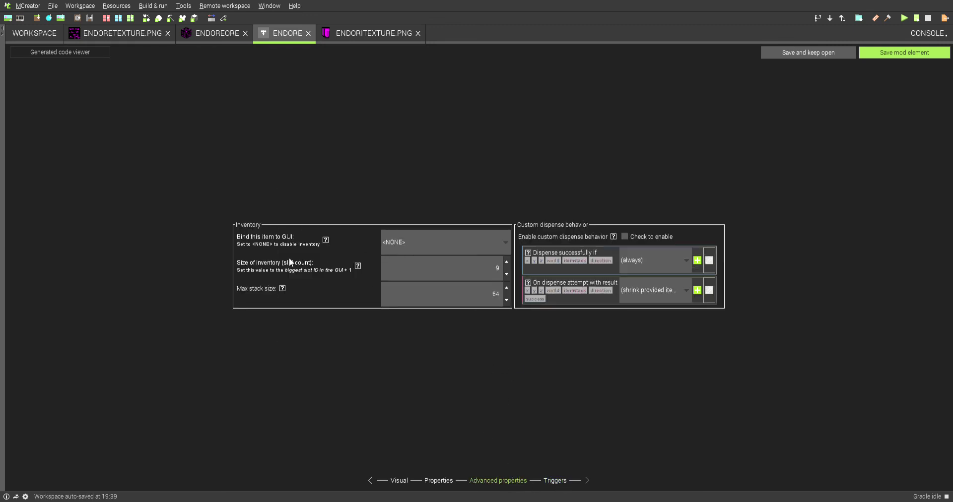
click(809, 52)
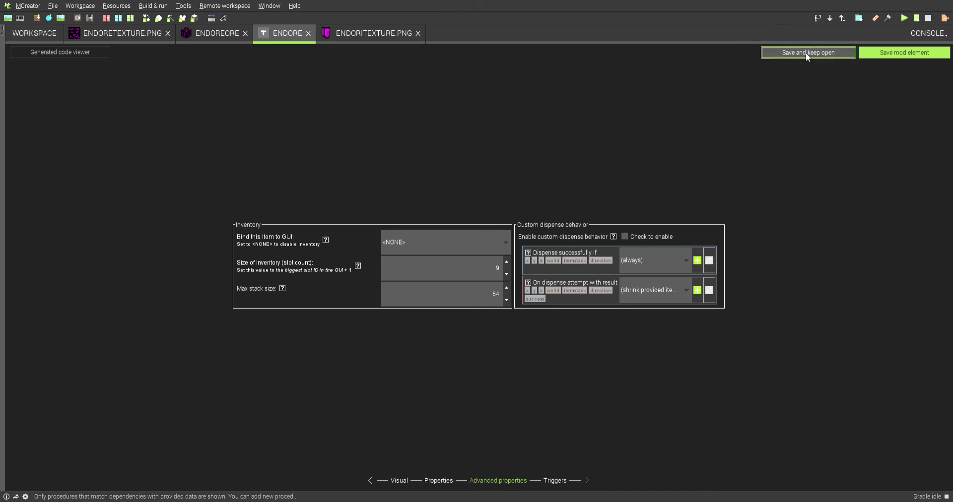
Step: Set the Endore item as the Endore Ore block's custom drop, save the block while keeping it open, and return to the workspace
click(208, 40)
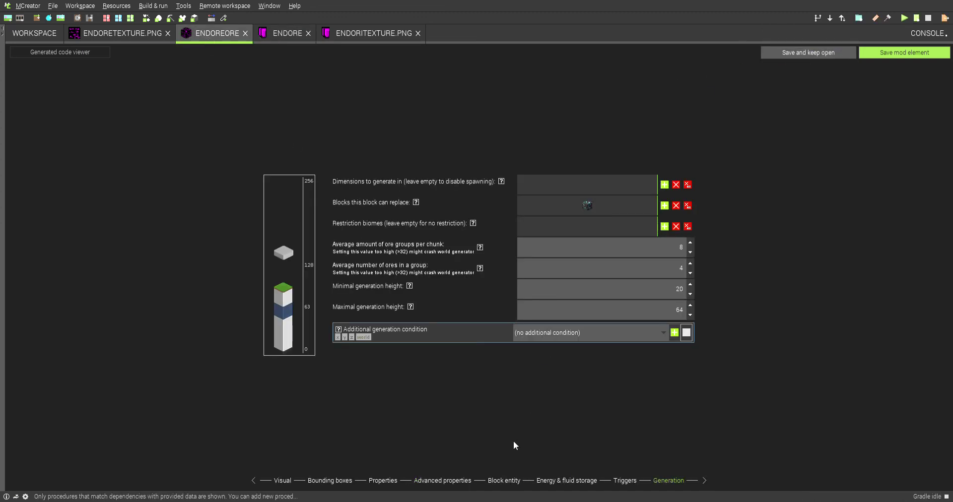
click(577, 482)
click(489, 481)
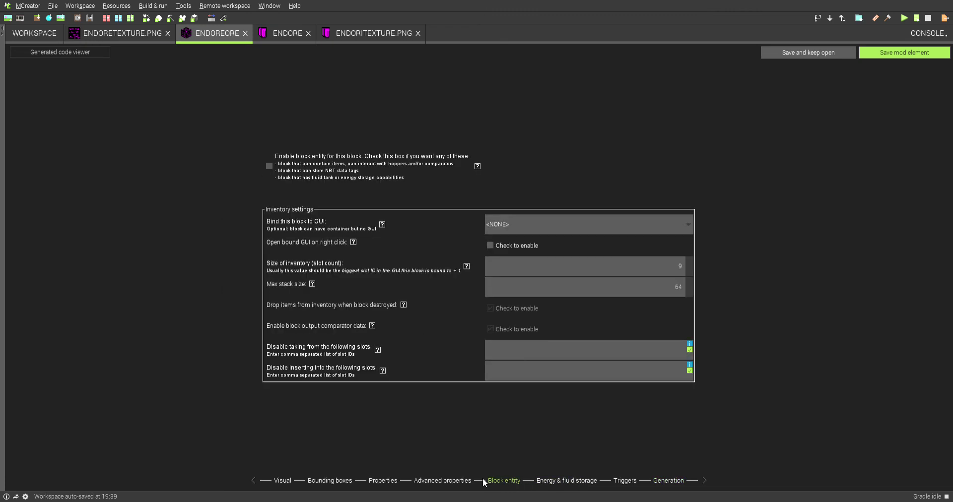
click(464, 481)
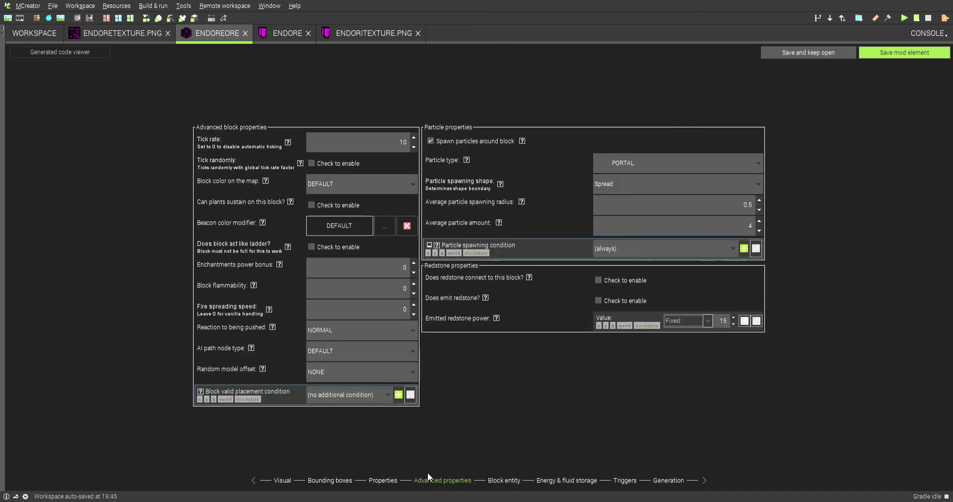
click(385, 481)
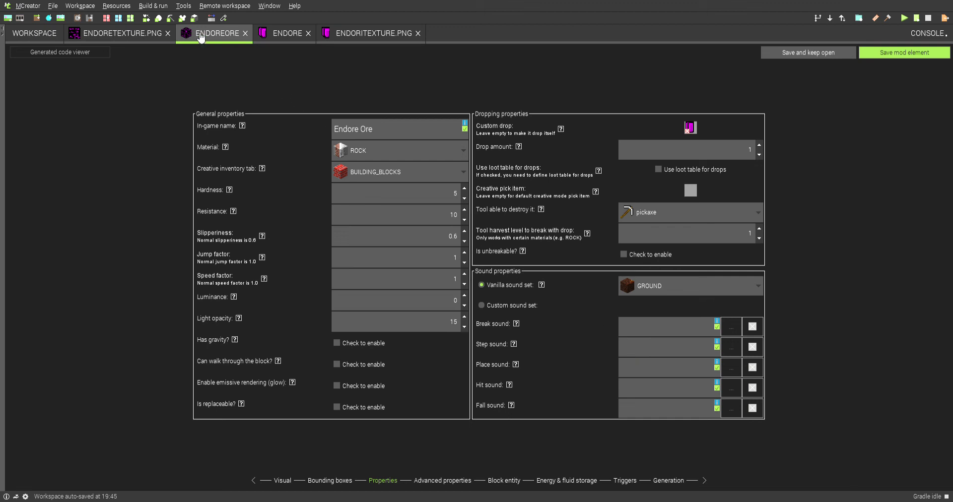
click(784, 57)
click(47, 32)
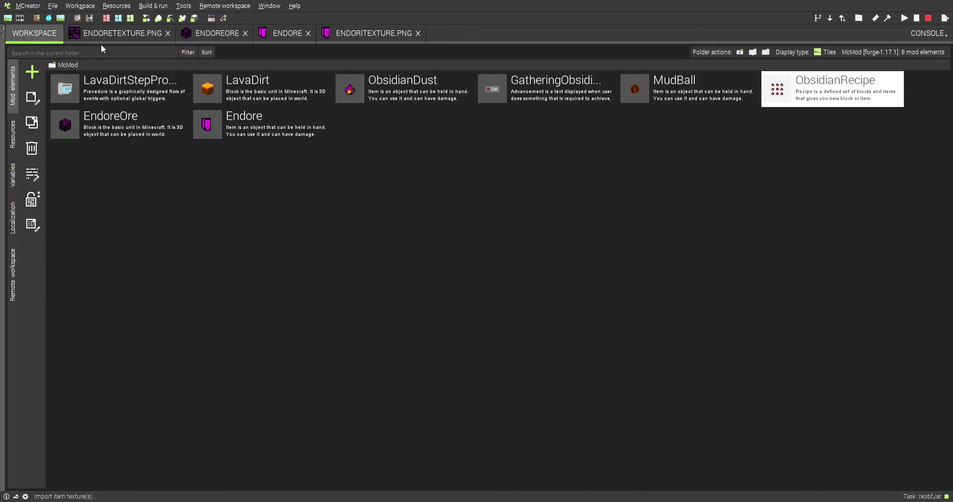